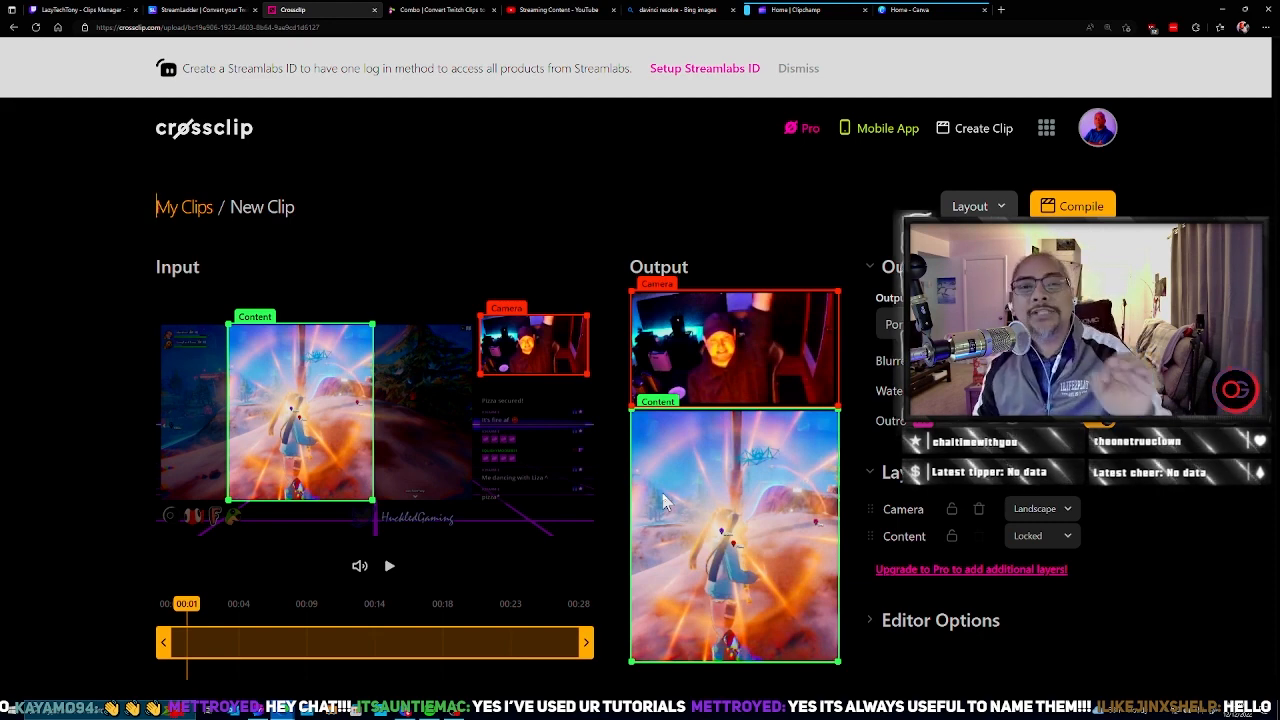
{"action": "mouse_move", "coordinate": [349, 424]}
{"action": "left_mouse_down"}
{"action": "mouse_move", "coordinate": [310, 425]}
{"action": "mouse_move", "coordinate": [343, 424]}
{"action": "left_mouse_up"}
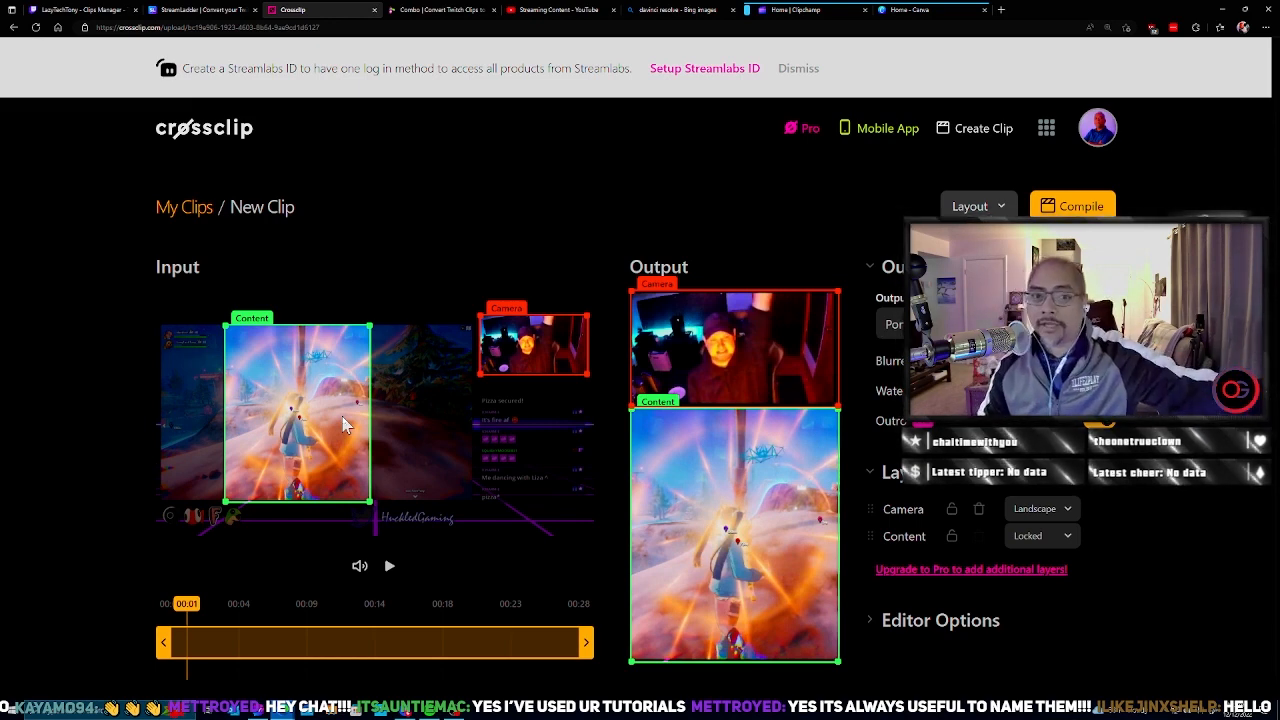
{"action": "left_click", "coordinate": [420, 10]}
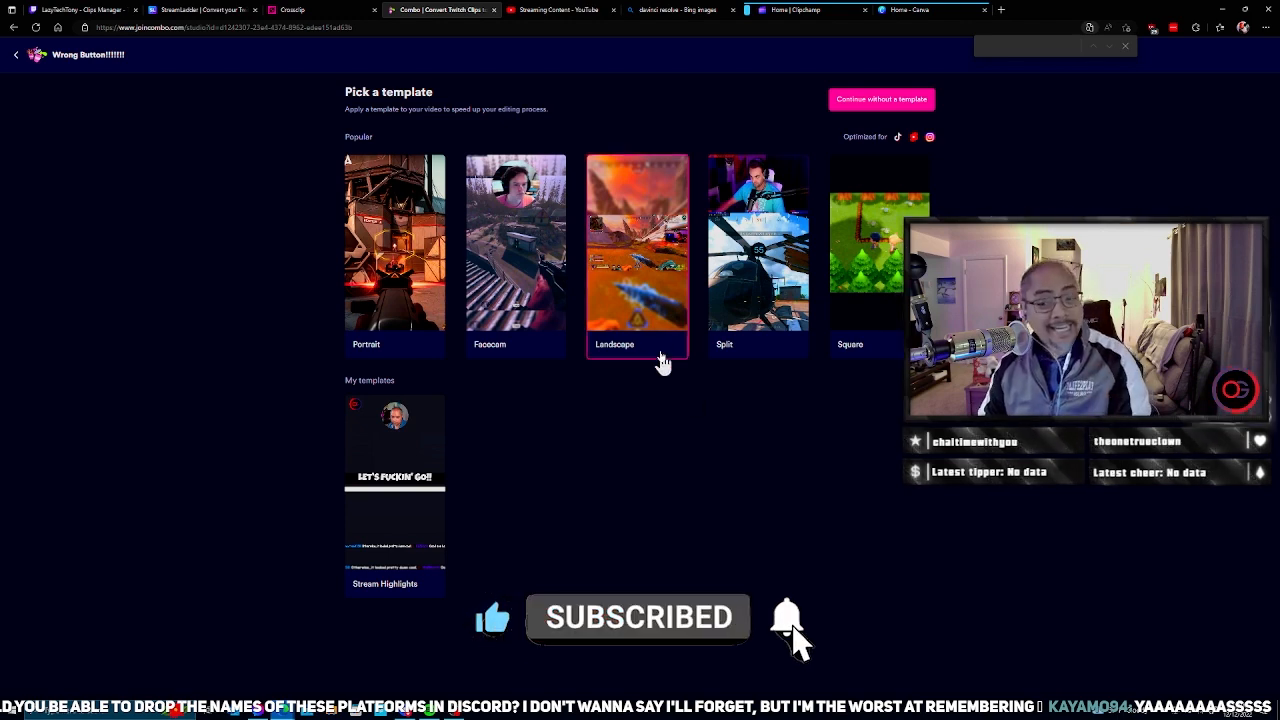
{"action": "left_click", "coordinate": [697, 9]}
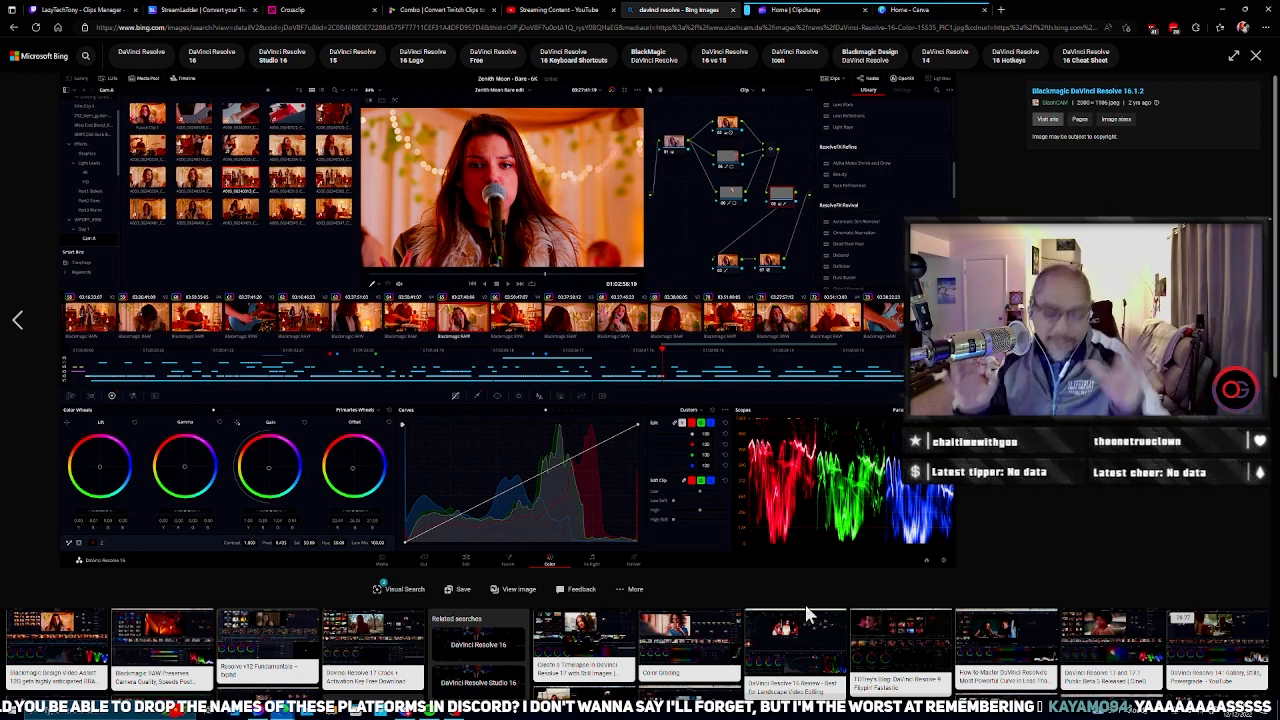
{"action": "left_click", "coordinate": [170, 9]}
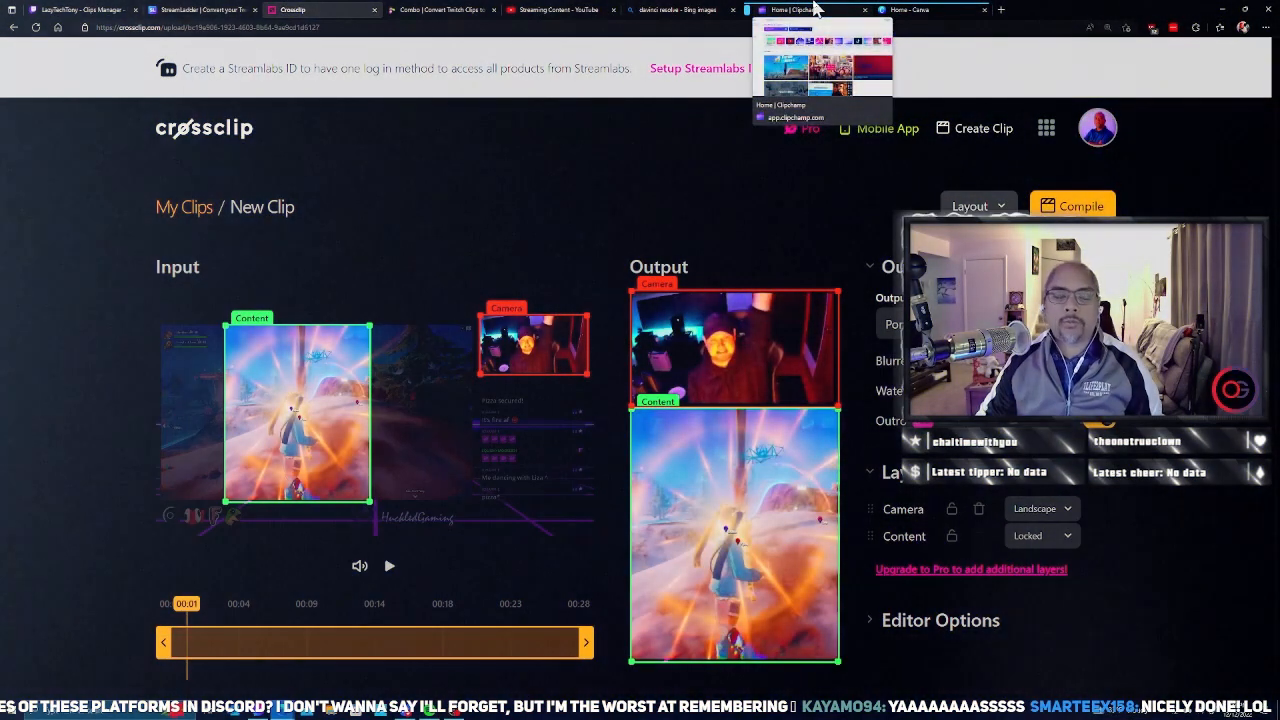
Step: Switch to Clipchamp, create a new video from the TikTok templates page and name it Huckled
{"action": "left_click", "coordinate": [800, 9]}
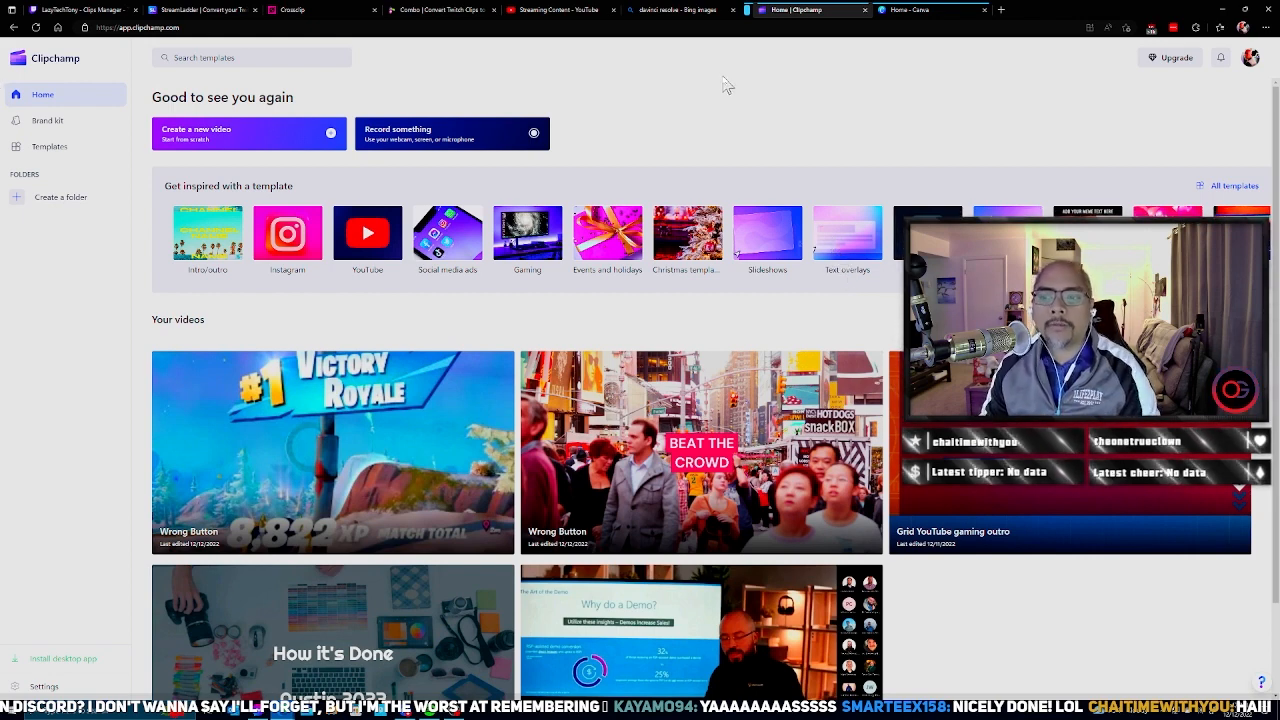
{"action": "left_click", "coordinate": [927, 232]}
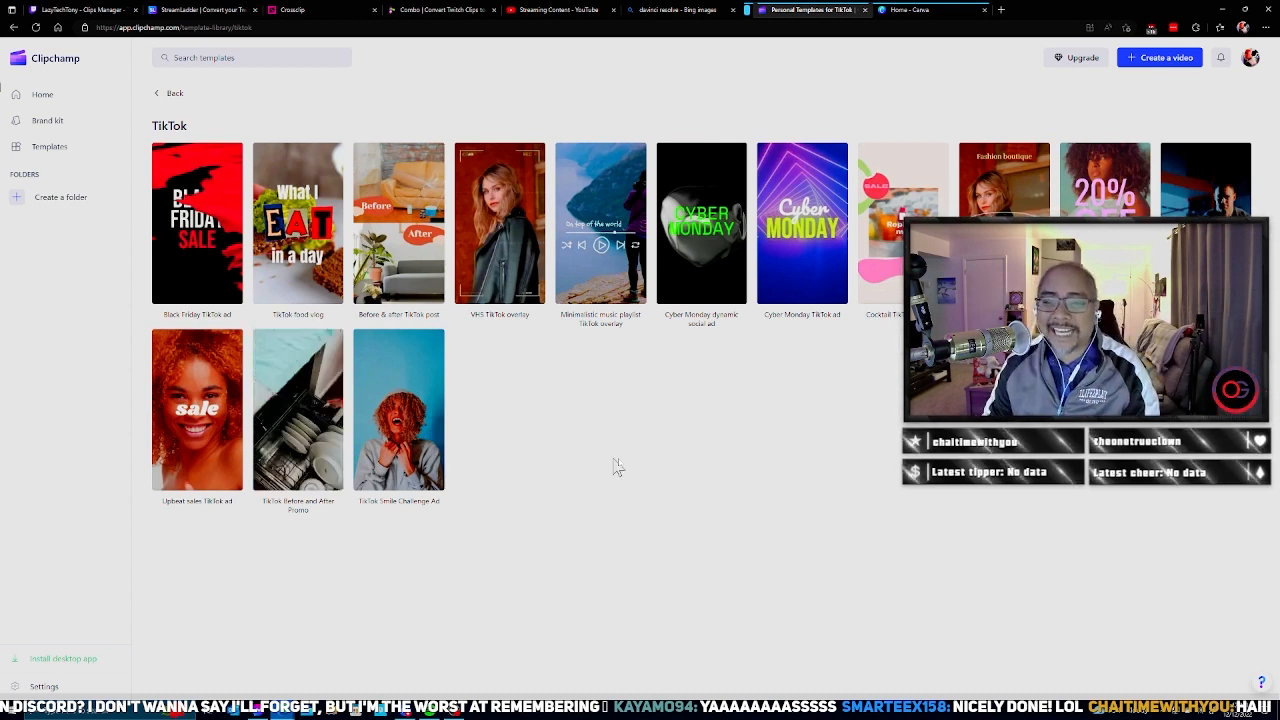
{"action": "left_click", "coordinate": [1160, 58]}
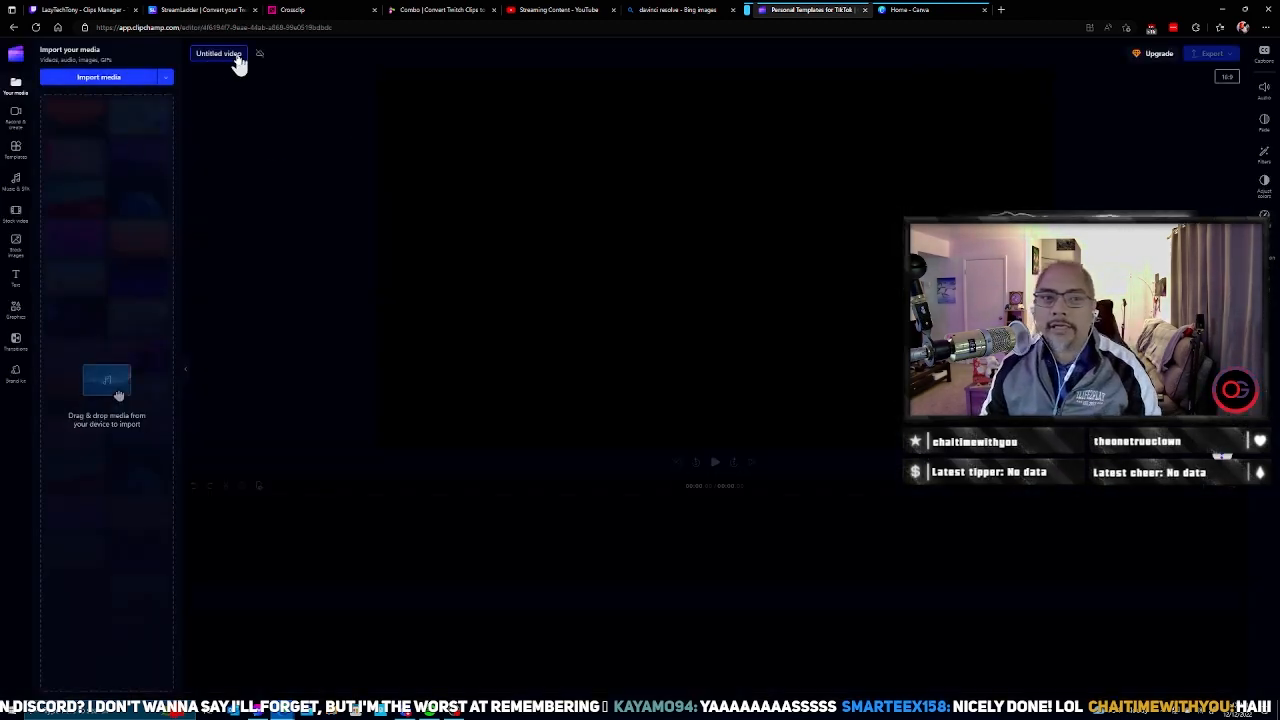
{"action": "left_click", "coordinate": [234, 57]}
{"action": "type", "text": "Huckled"}
{"action": "key", "text": "Return"}
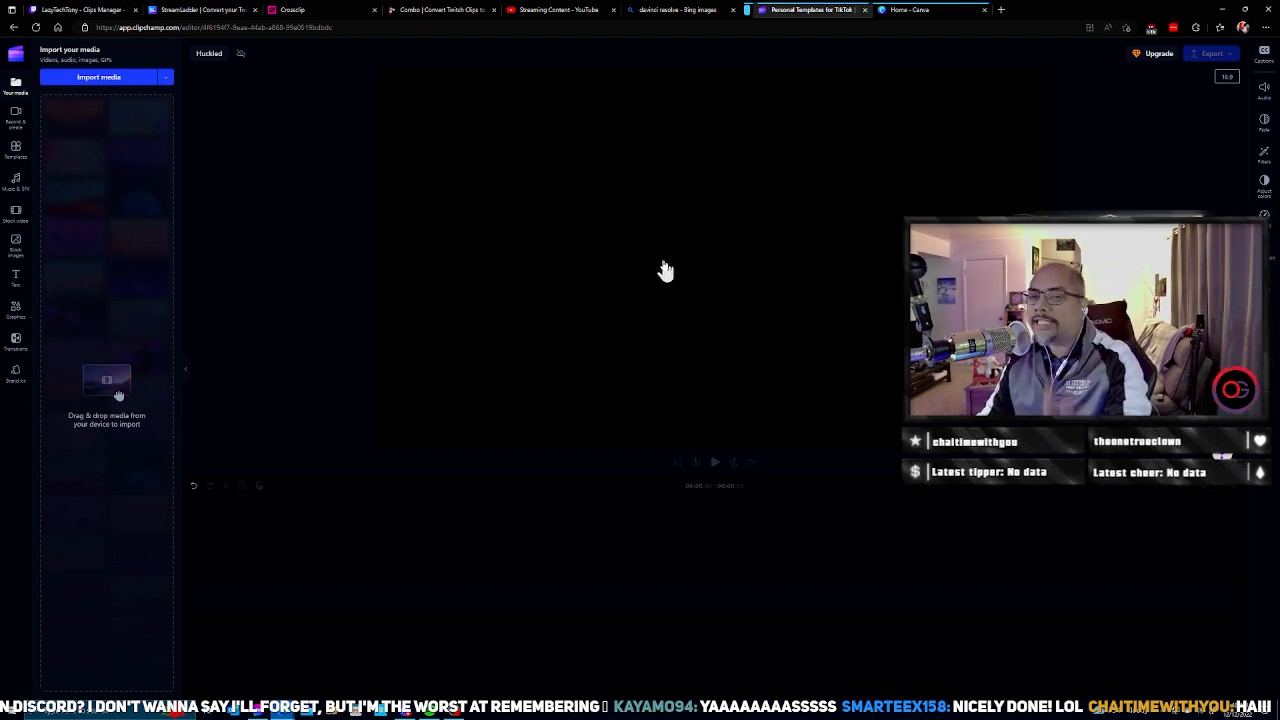
Step: Set the video's aspect ratio to 9:16 portrait and import the gameplay MP4 clip from the Documents folder
{"action": "left_click", "coordinate": [1228, 82]}
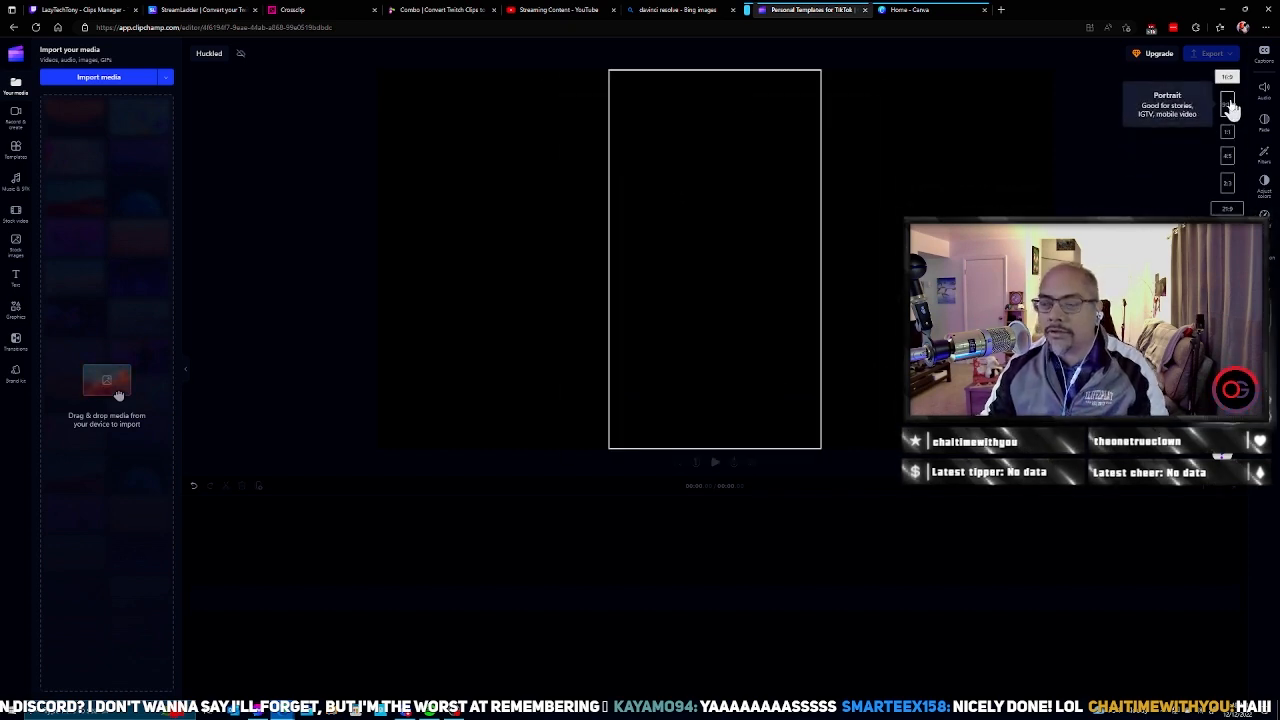
{"action": "left_click", "coordinate": [1228, 114]}
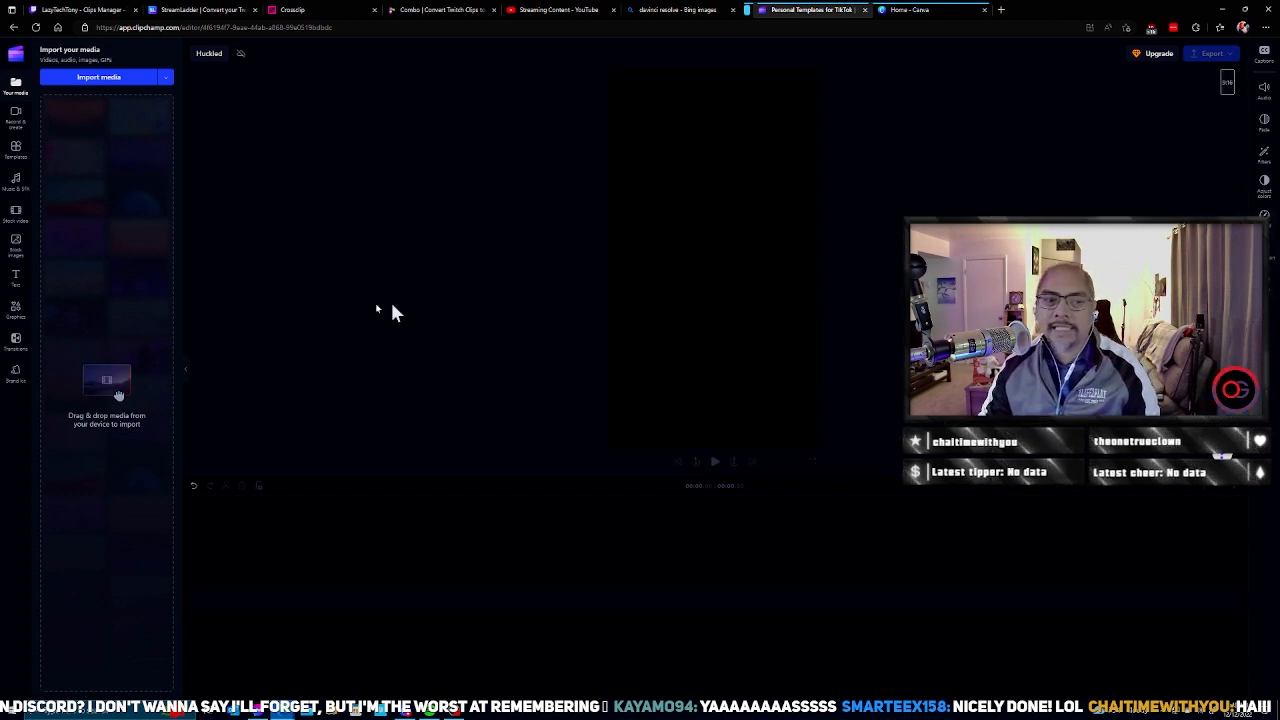
{"action": "left_click", "coordinate": [106, 77]}
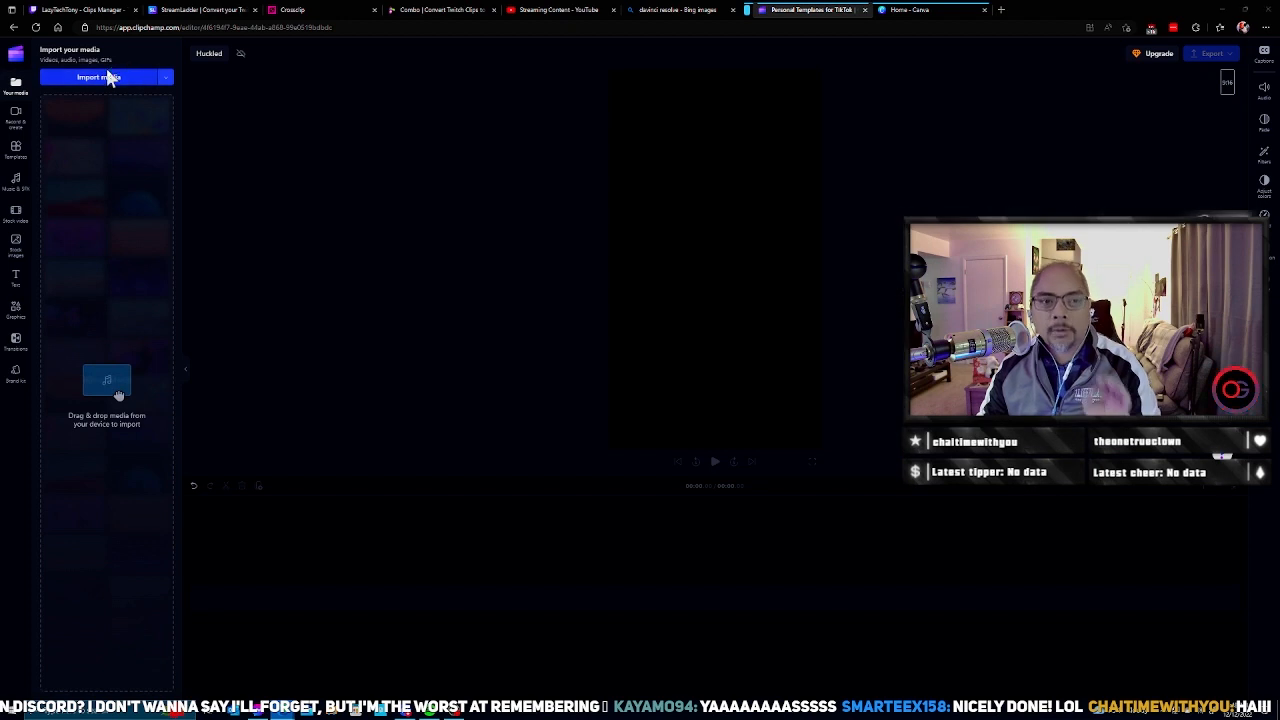
{"action": "left_click", "coordinate": [228, 163]}
{"action": "double_click", "coordinate": [229, 158]}
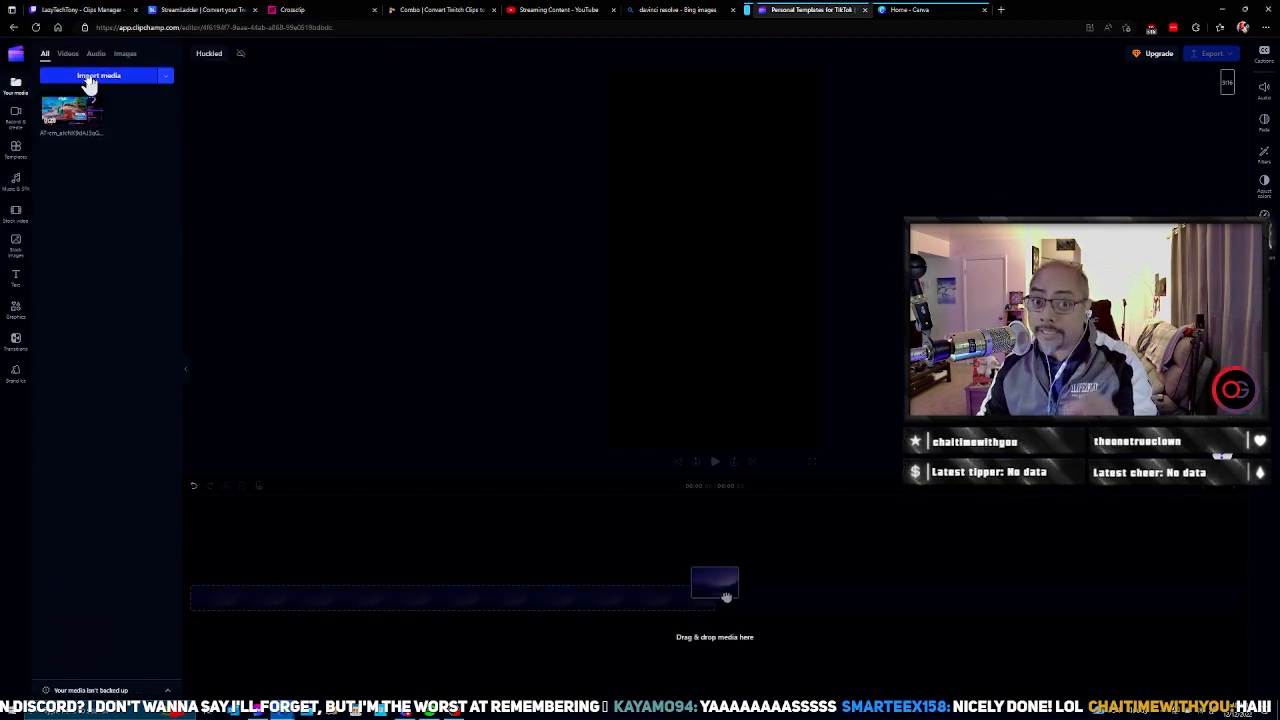
Step: Import Original OG LOGO.png from the Logos folder in Pictures into the project media
{"action": "left_click", "coordinate": [88, 80]}
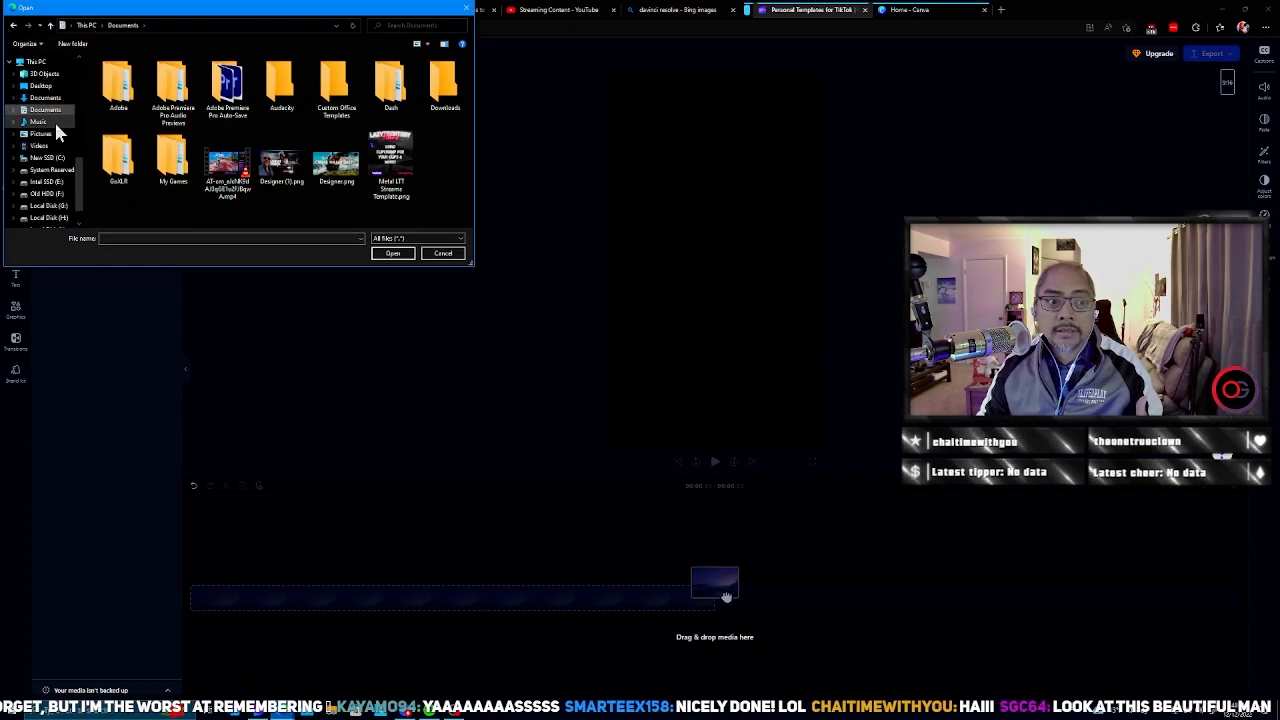
{"action": "left_click", "coordinate": [63, 136]}
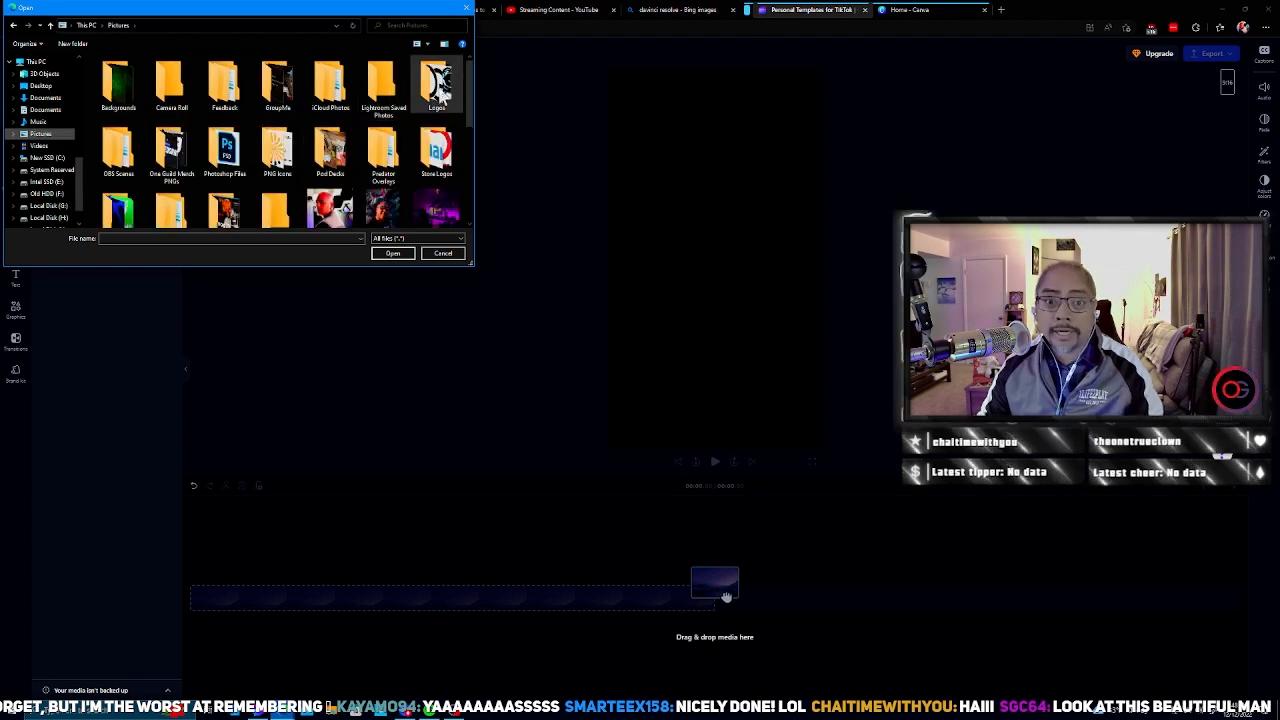
{"action": "double_click", "coordinate": [437, 94]}
{"action": "left_click_drag", "start_coordinate": [471, 94], "coordinate": [471, 137]}
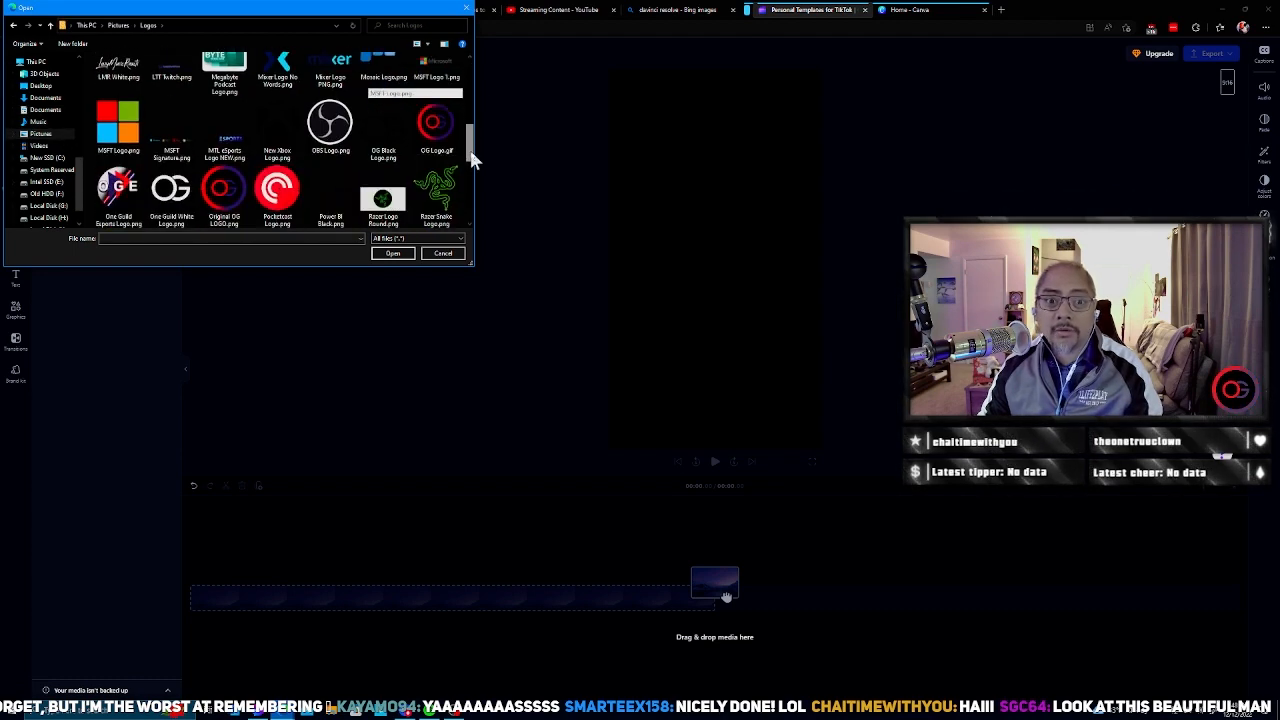
{"action": "double_click", "coordinate": [228, 192]}
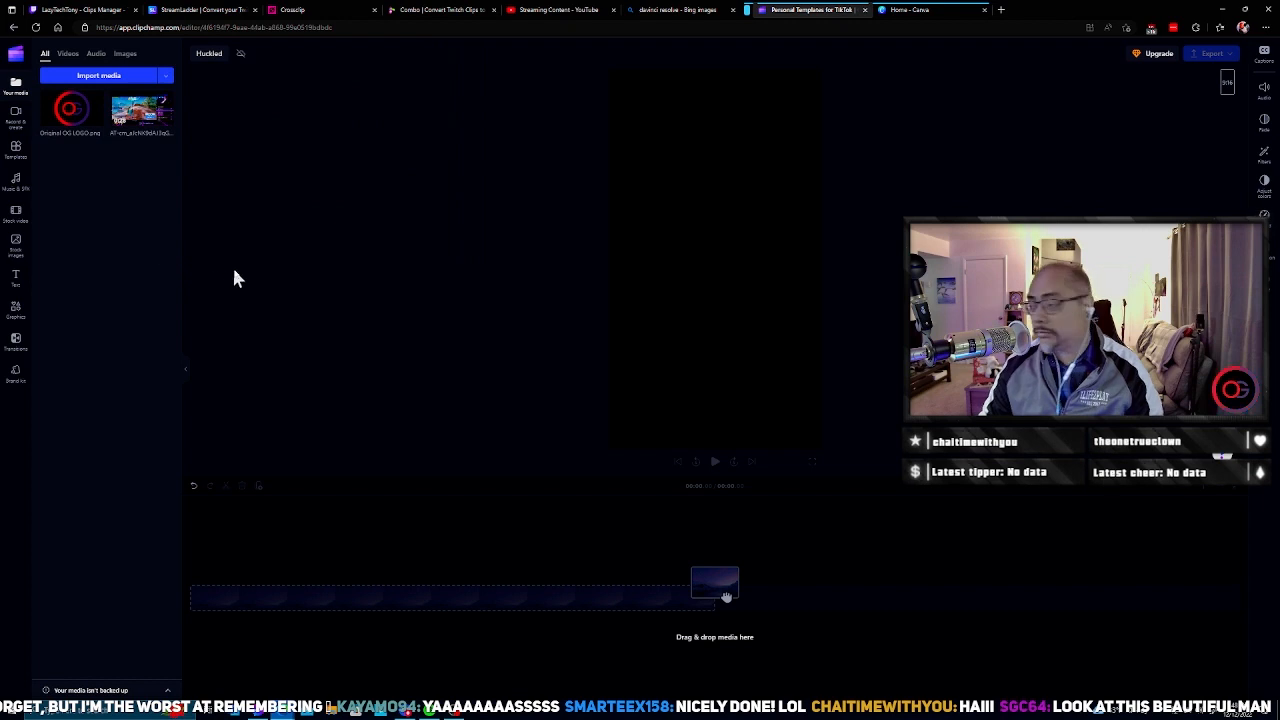
Step: Place the gameplay clip at the start of the timeline and enlarge it so the character fills the lower part of the portrait frame
{"action": "left_click_drag", "start_coordinate": [140, 112], "coordinate": [264, 600]}
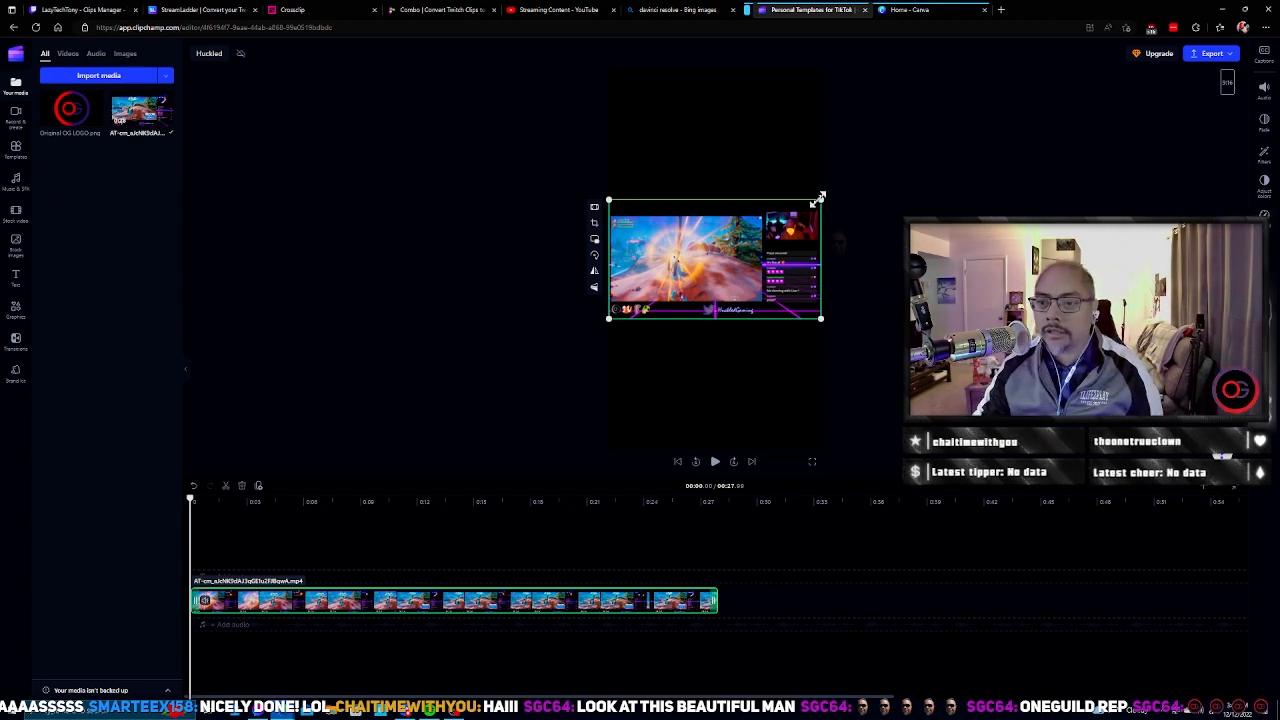
{"action": "left_click_drag", "start_coordinate": [819, 198], "coordinate": [1041, 75]}
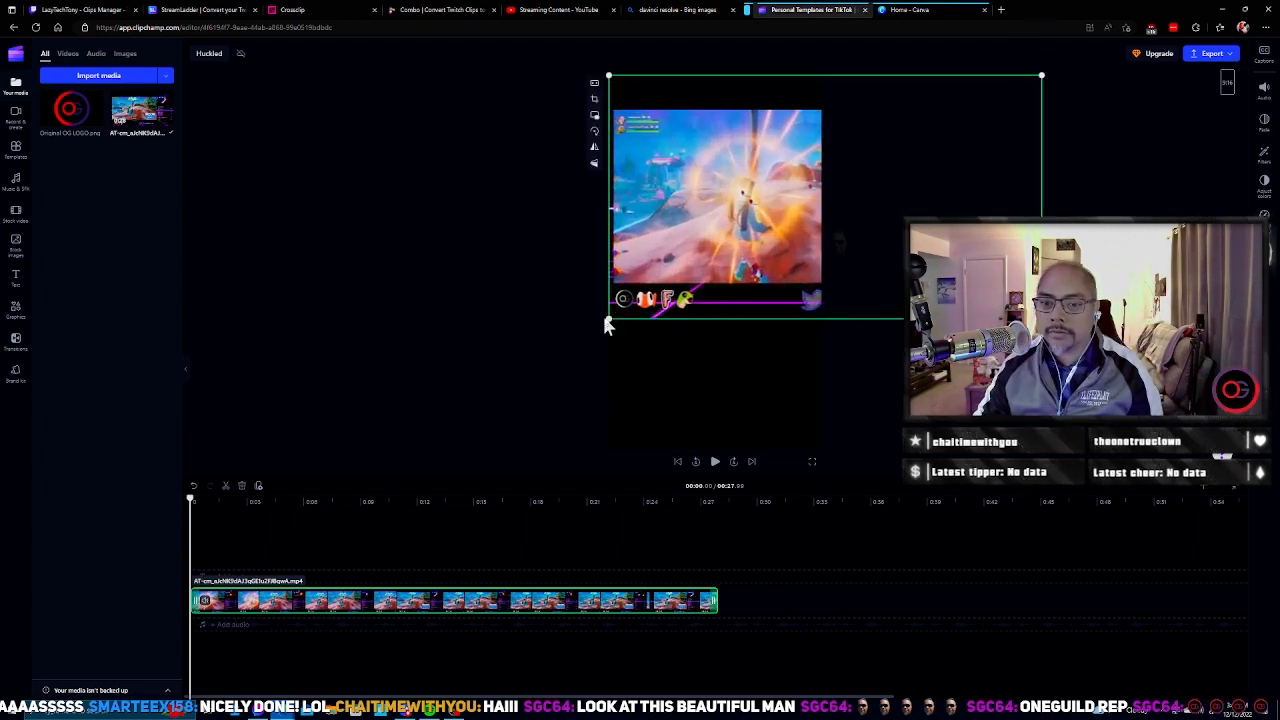
{"action": "left_click_drag", "start_coordinate": [608, 320], "coordinate": [378, 545]}
{"action": "left_click_drag", "start_coordinate": [763, 337], "coordinate": [871, 337]}
{"action": "left_click_drag", "start_coordinate": [503, 443], "coordinate": [434, 508]}
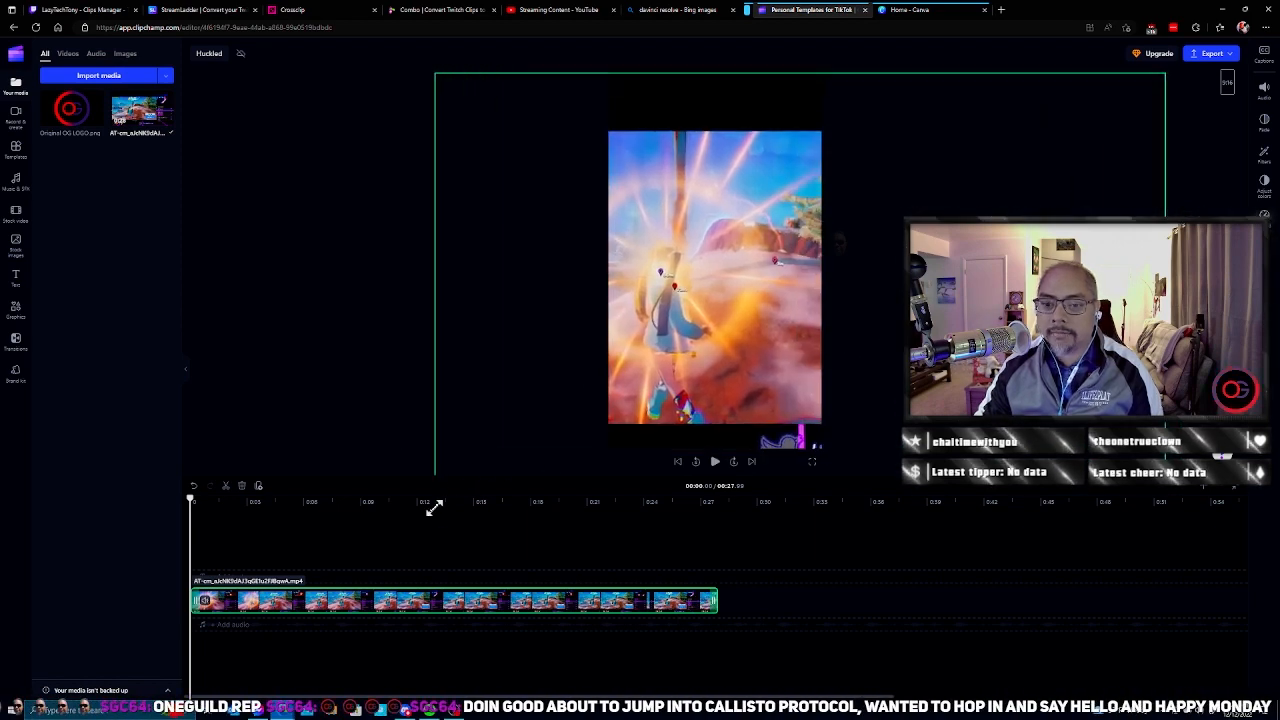
{"action": "left_click_drag", "start_coordinate": [562, 299], "coordinate": [610, 324]}
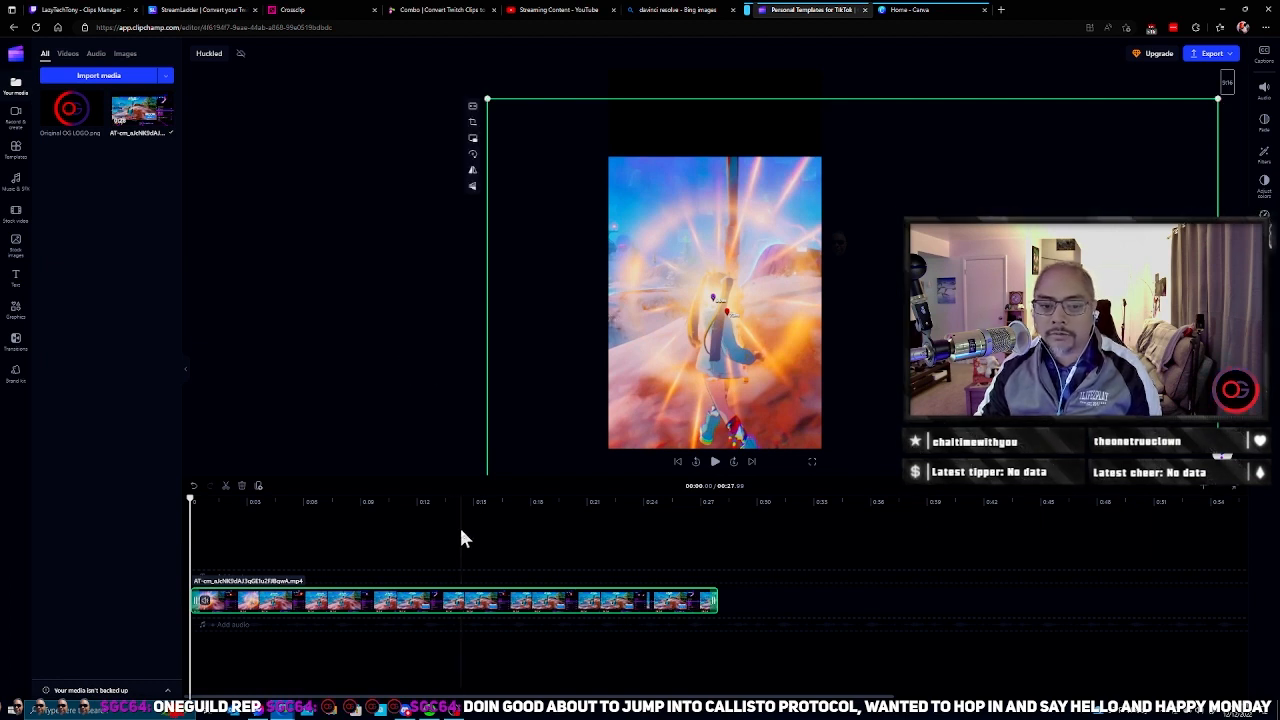
Step: Duplicate the gameplay clip and stack the copy on a track above the original, starting at the same time
{"action": "right_click", "coordinate": [415, 605]}
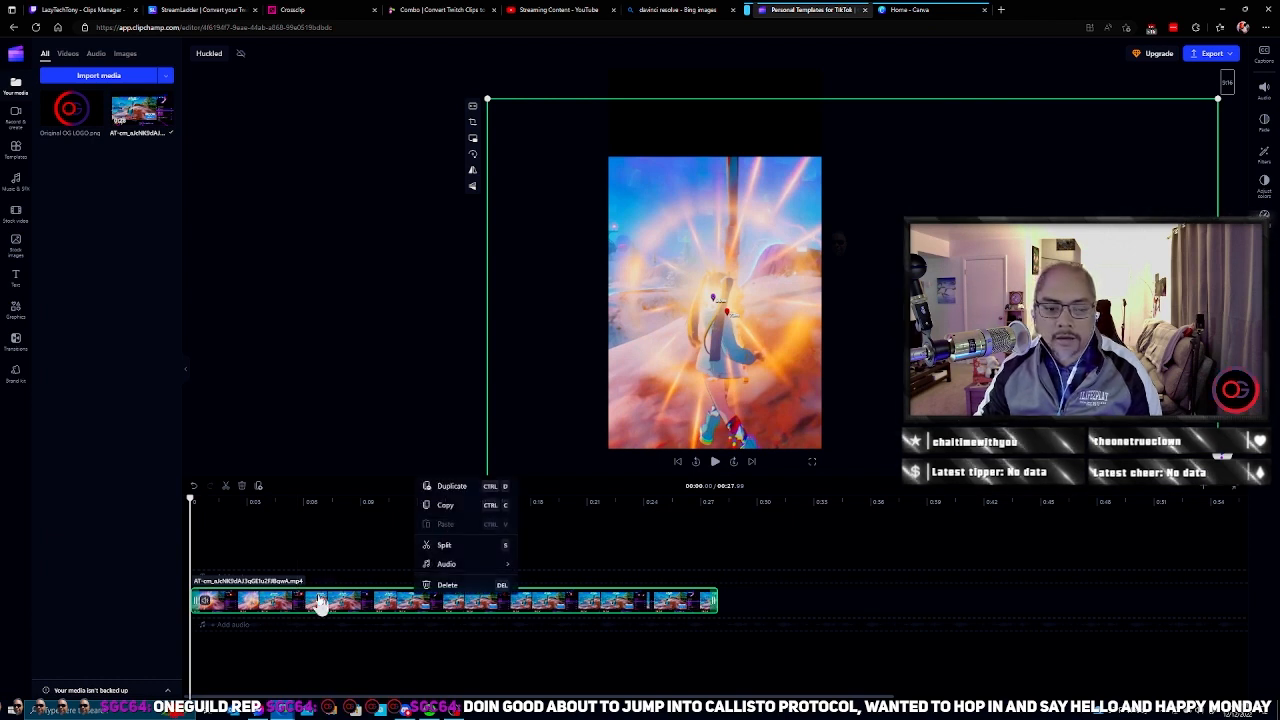
{"action": "left_click", "coordinate": [478, 488]}
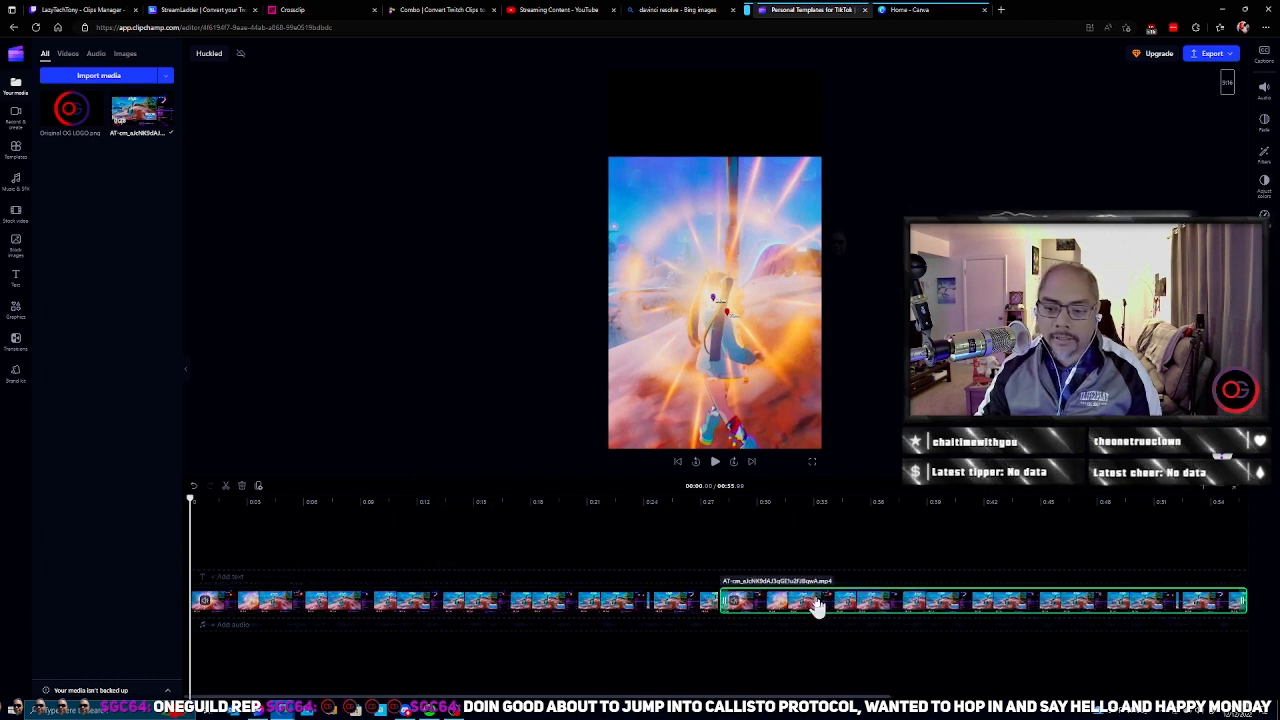
{"action": "left_click_drag", "start_coordinate": [814, 603], "coordinate": [300, 585]}
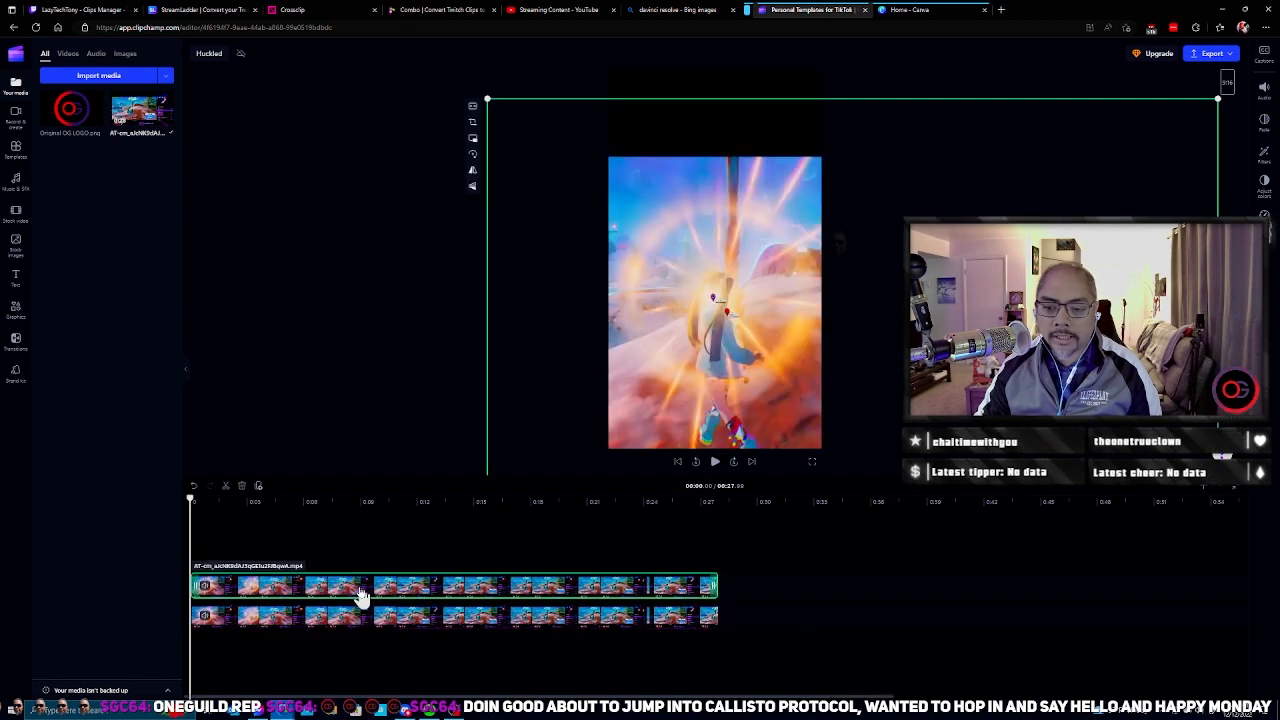
Step: Mute the audio of the duplicated clip on the upper track
{"action": "right_click", "coordinate": [444, 588]}
{"action": "mouse_move", "coordinate": [520, 670]}
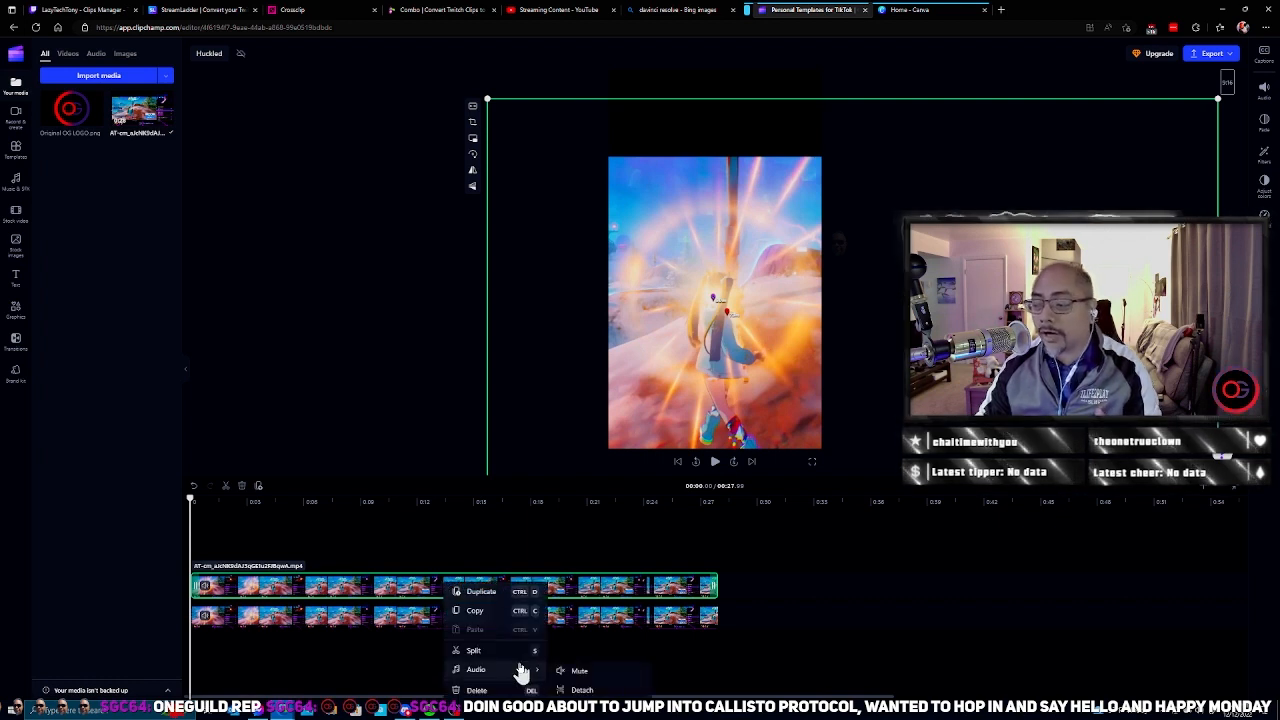
{"action": "left_click", "coordinate": [580, 671]}
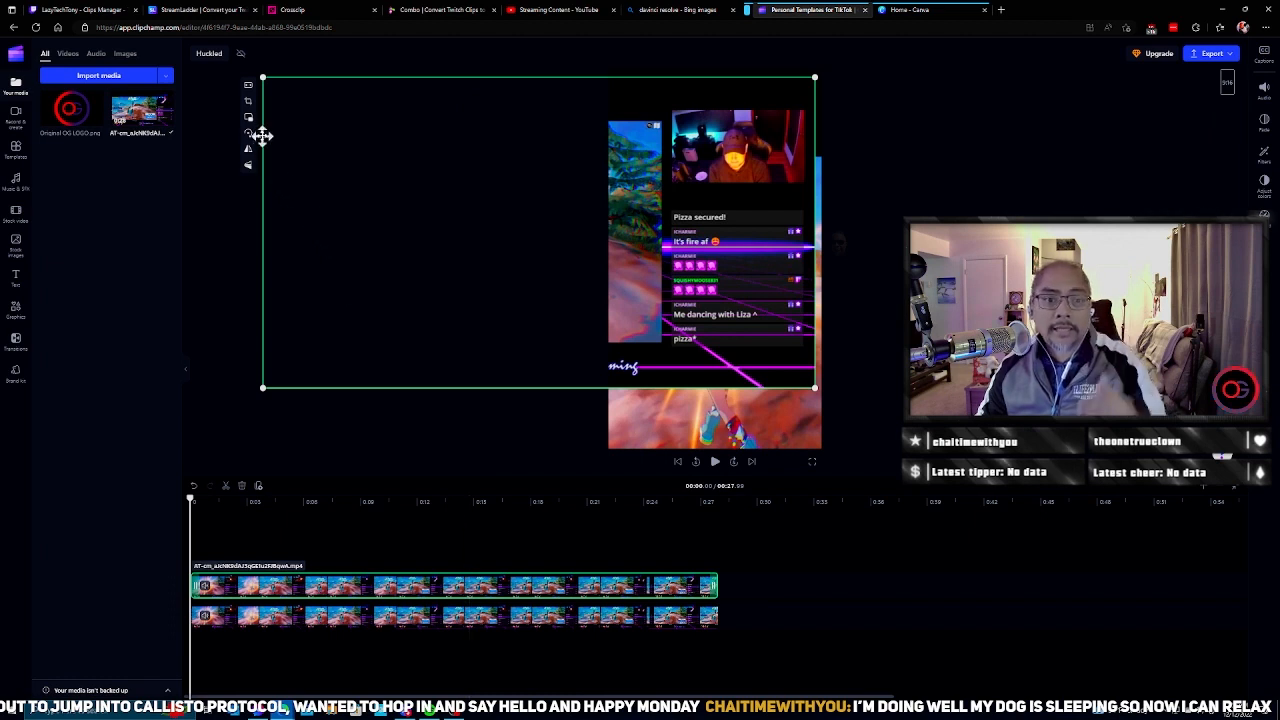
Step: Crop the duplicated clip on all four sides so only the streamer's webcam picture remains
{"action": "left_click", "coordinate": [249, 103]}
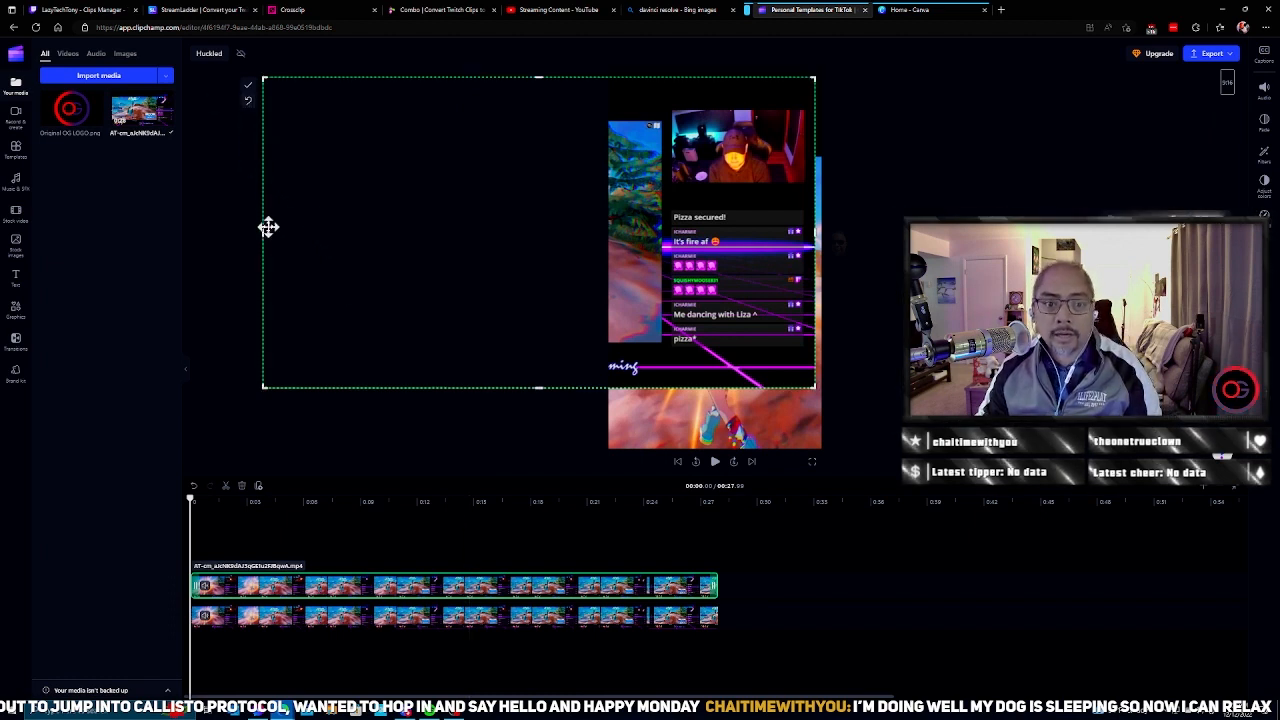
{"action": "left_click_drag", "start_coordinate": [262, 230], "coordinate": [673, 230]}
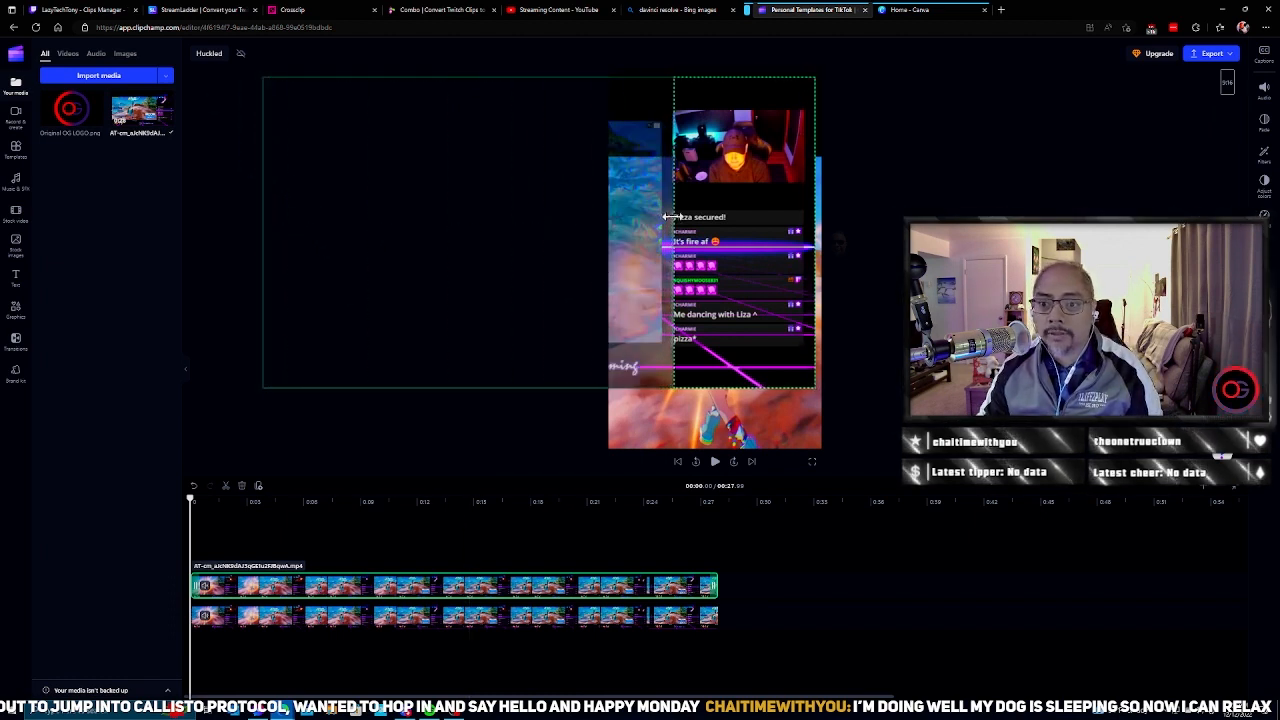
{"action": "left_click_drag", "start_coordinate": [746, 84], "coordinate": [746, 113]}
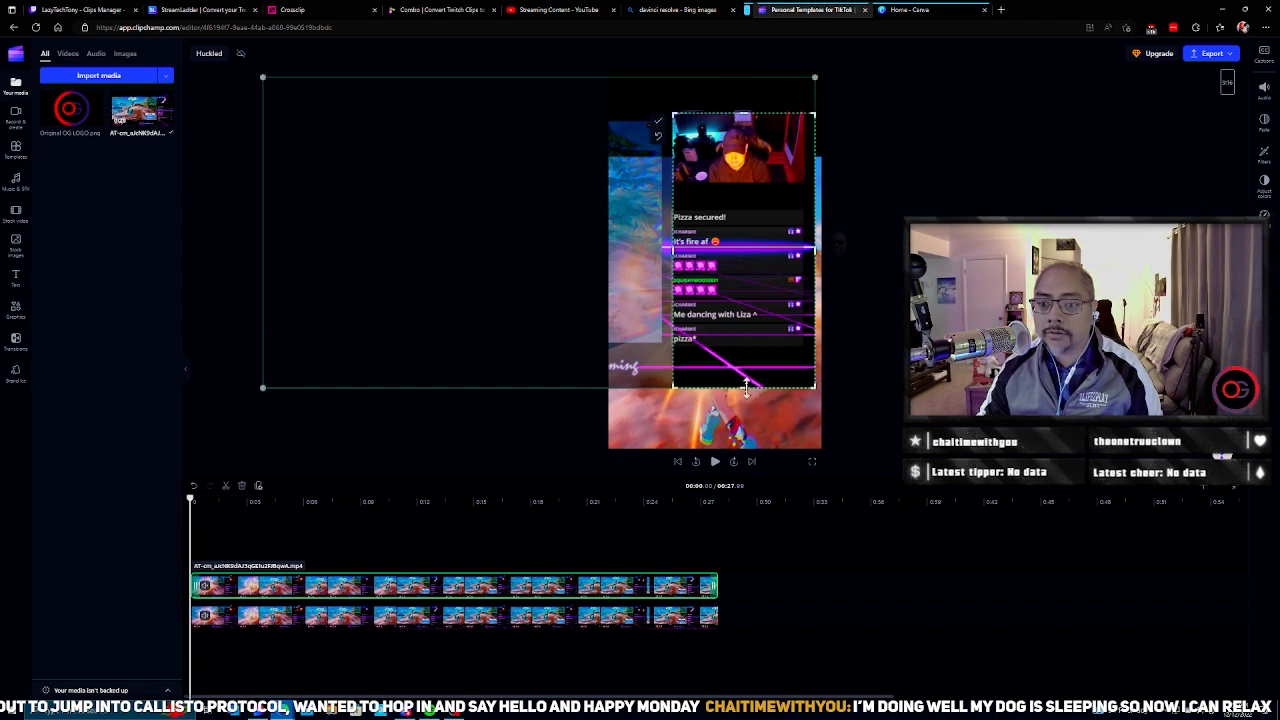
{"action": "left_click_drag", "start_coordinate": [746, 390], "coordinate": [746, 181]}
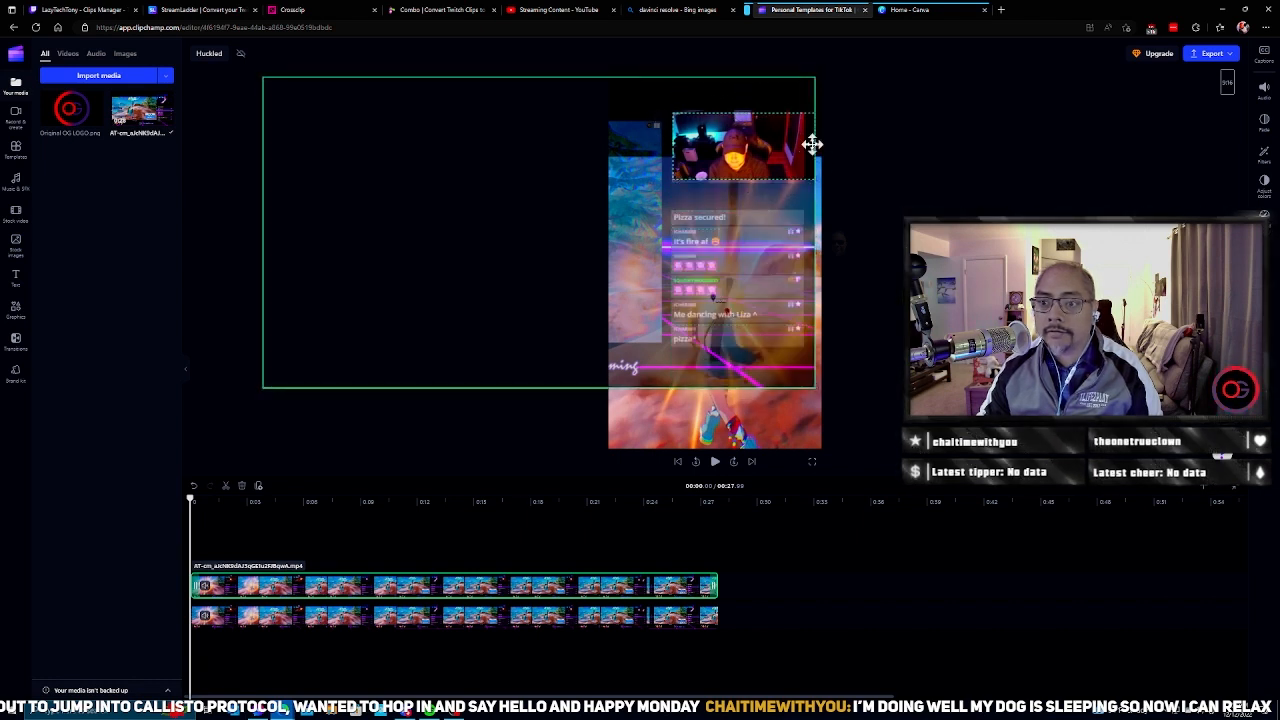
{"action": "left_click_drag", "start_coordinate": [806, 145], "coordinate": [796, 145]}
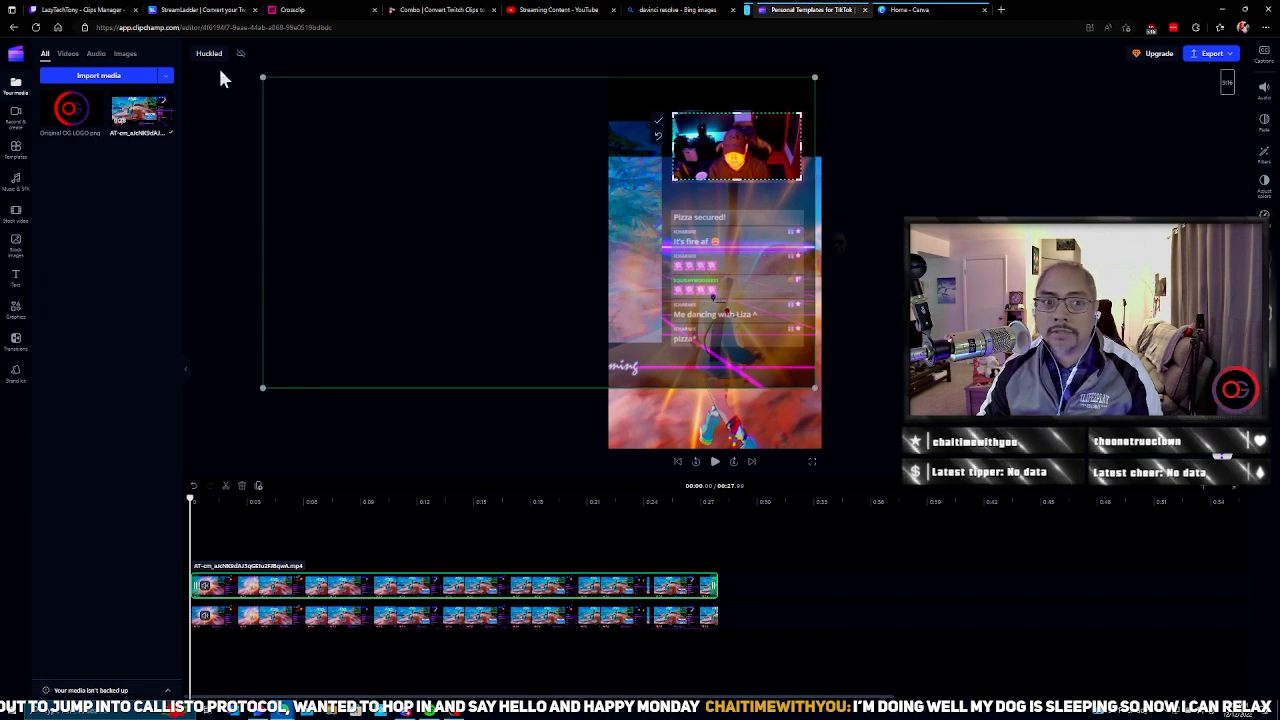
{"action": "left_click", "coordinate": [659, 122]}
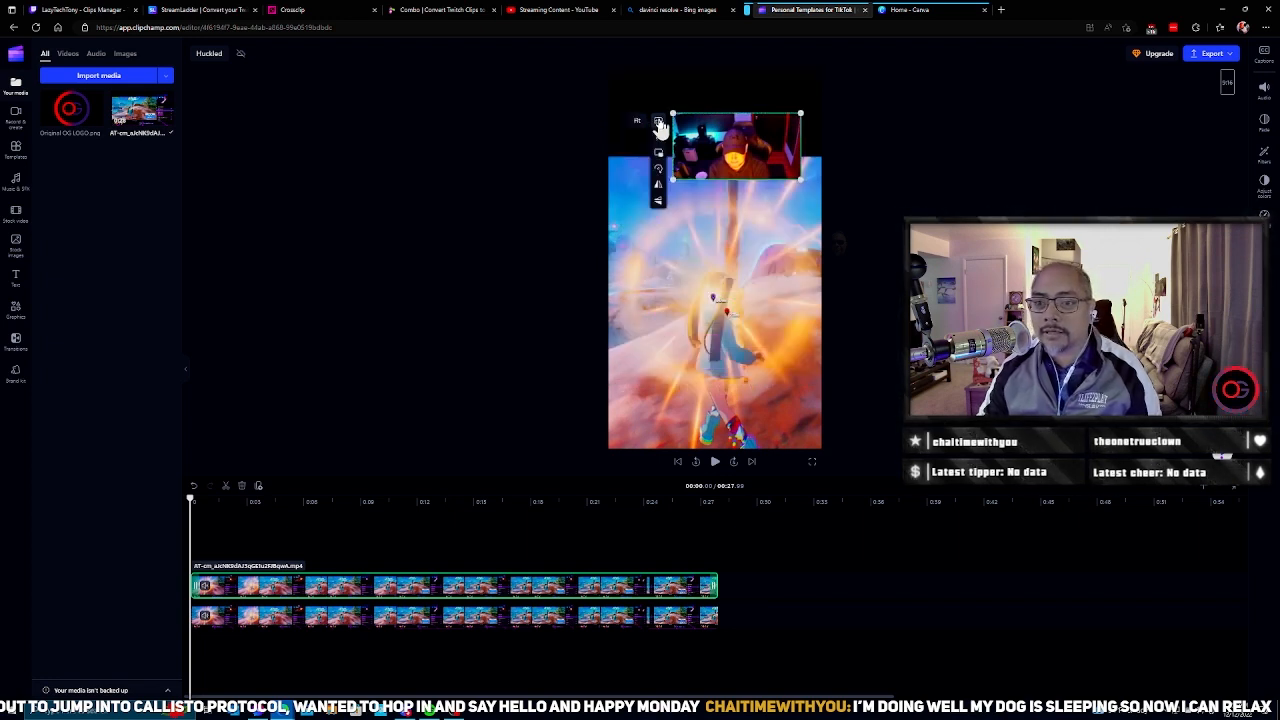
Step: Fit the cropped webcam picture across the full width at the top of the portrait frame and preview the video
{"action": "left_click_drag", "start_coordinate": [725, 143], "coordinate": [661, 100]}
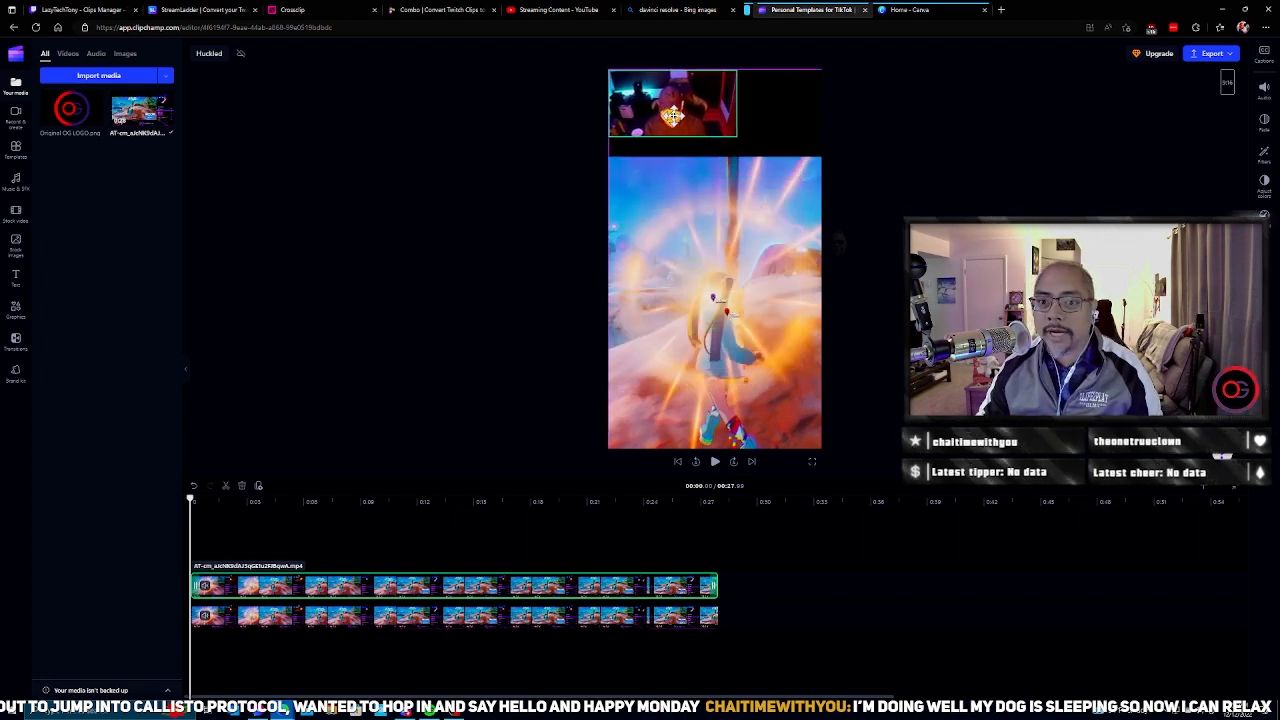
{"action": "left_click_drag", "start_coordinate": [739, 139], "coordinate": [824, 166]}
{"action": "left_click", "coordinate": [879, 198]}
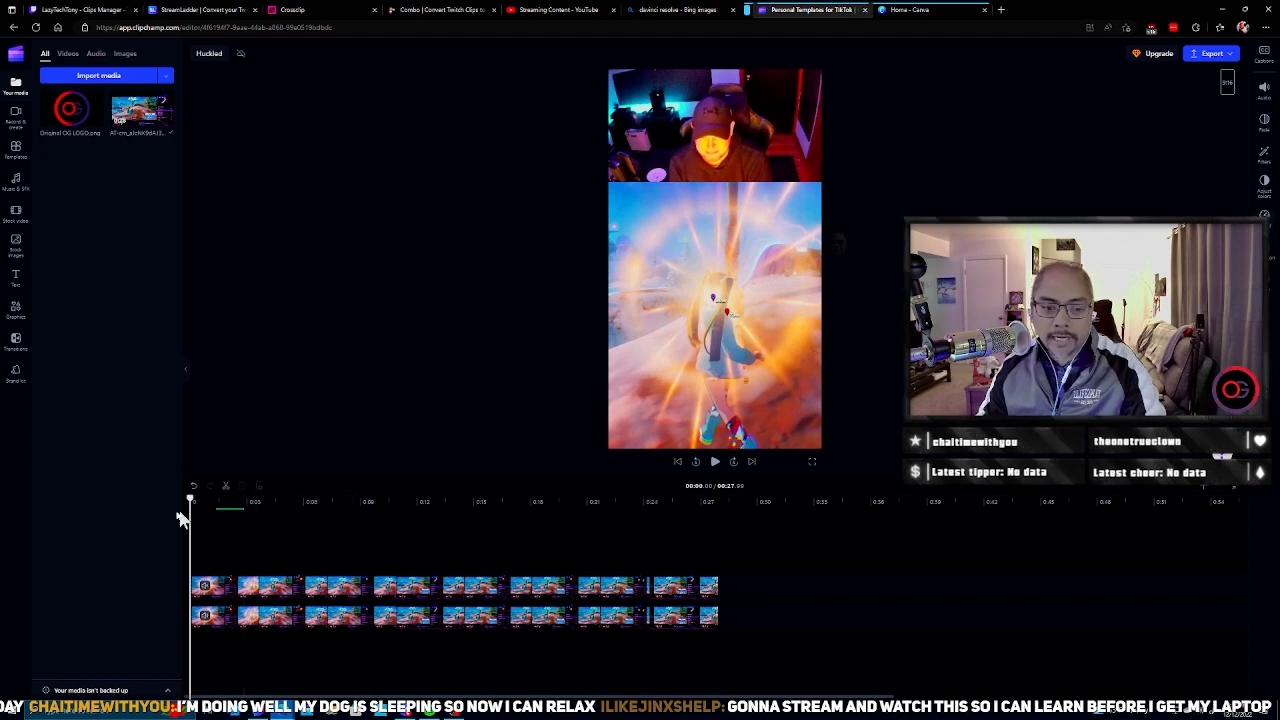
{"action": "left_click", "coordinate": [715, 464]}
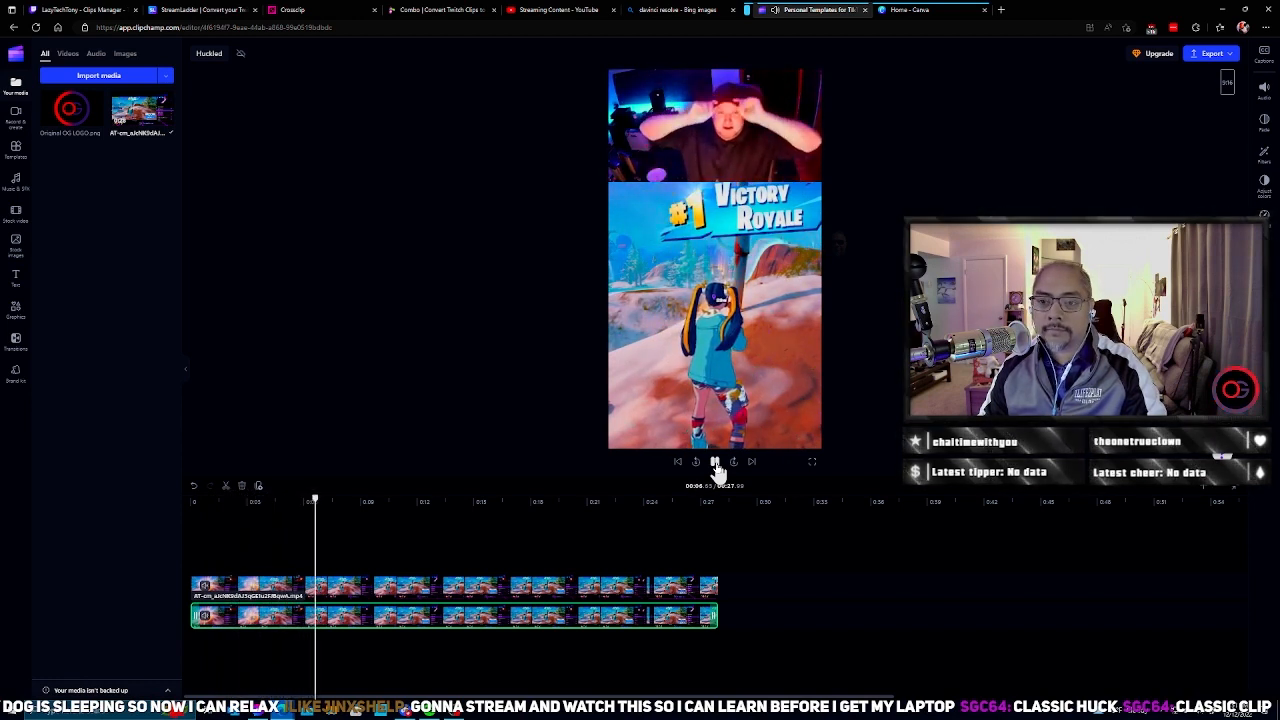
{"action": "left_click", "coordinate": [716, 464]}
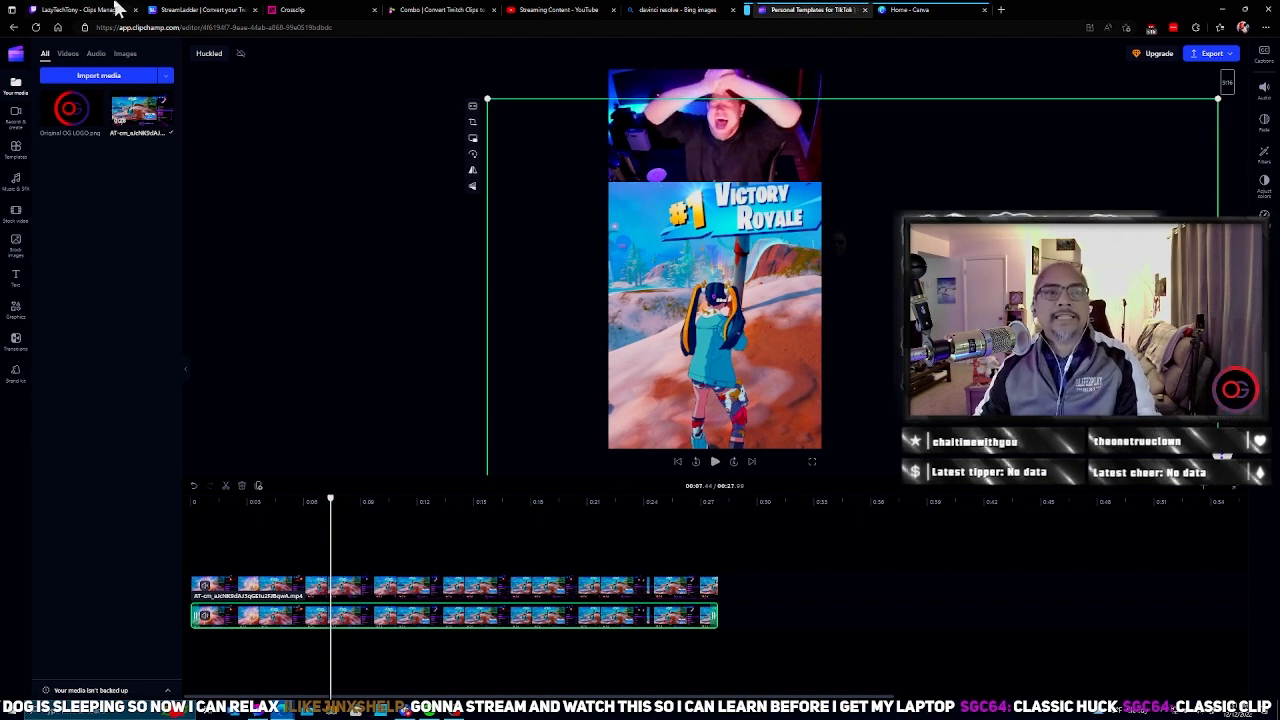
{"action": "left_click", "coordinate": [293, 9]}
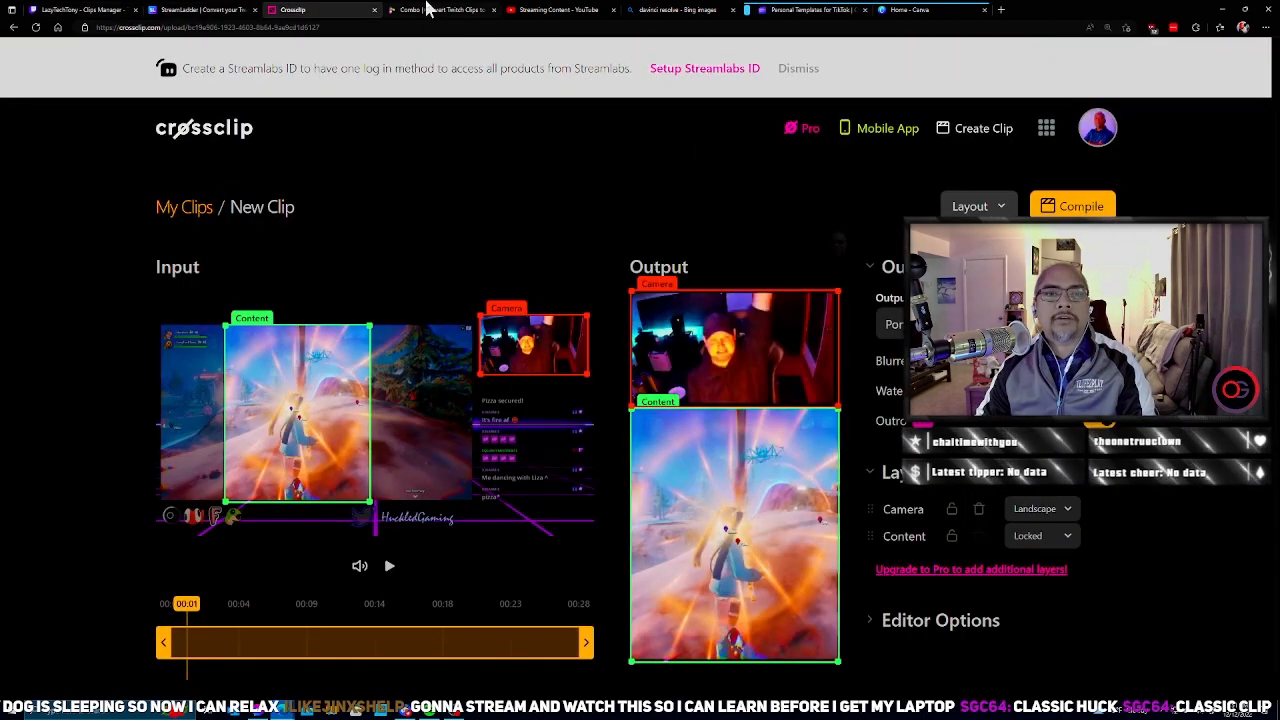
{"action": "left_click", "coordinate": [795, 10]}
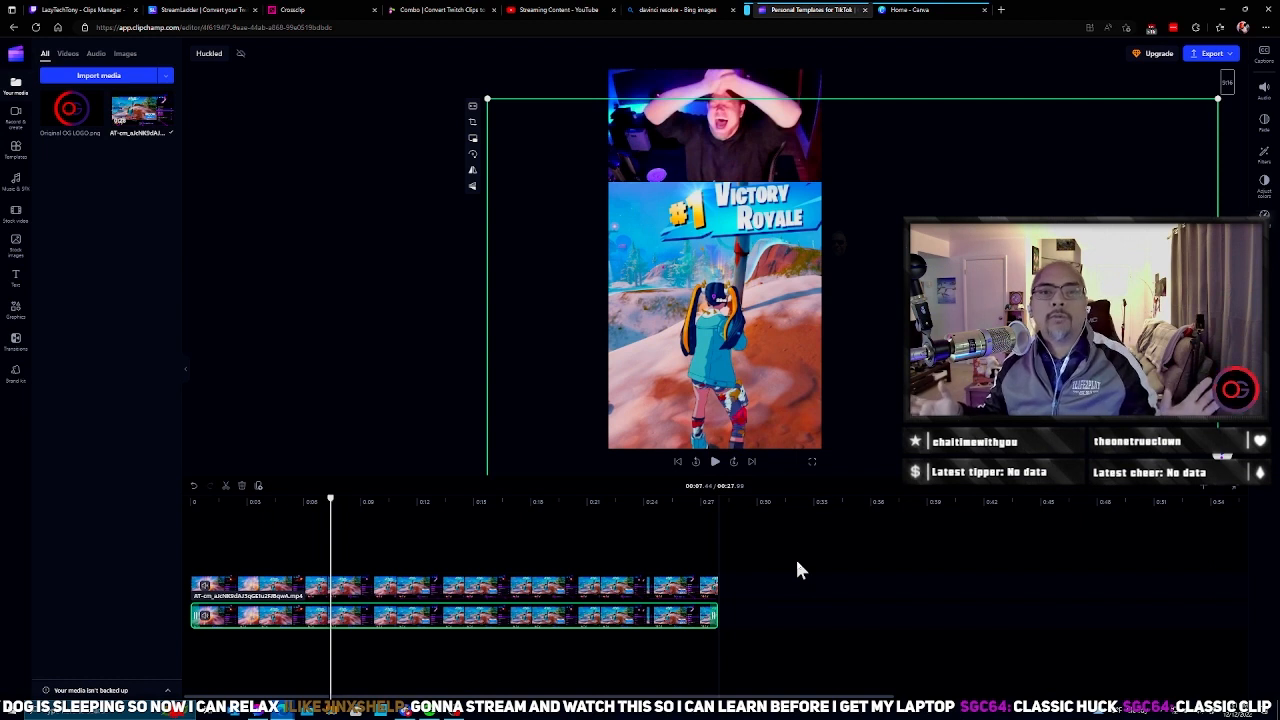
{"action": "left_click", "coordinate": [320, 263]}
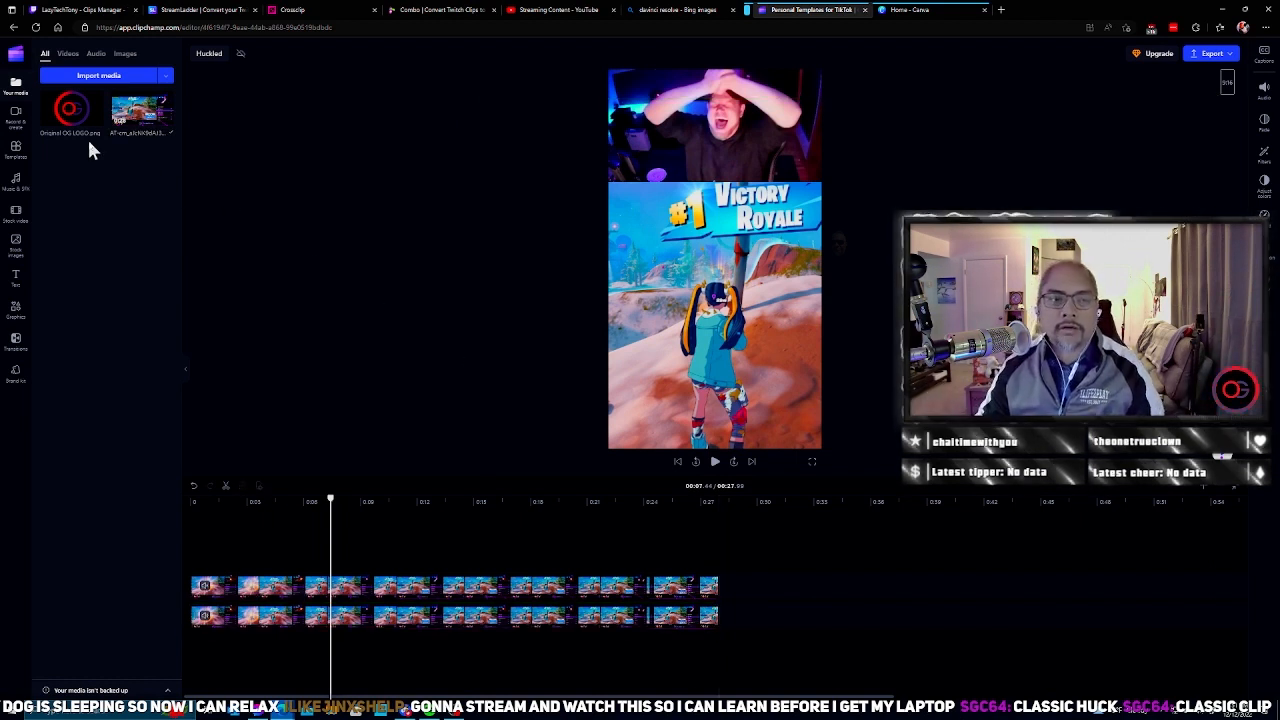
Step: Overlay the OG logo for the full length of the video, shrunk into the upper-right corner of the webcam picture
{"action": "mouse_move", "coordinate": [75, 115]}
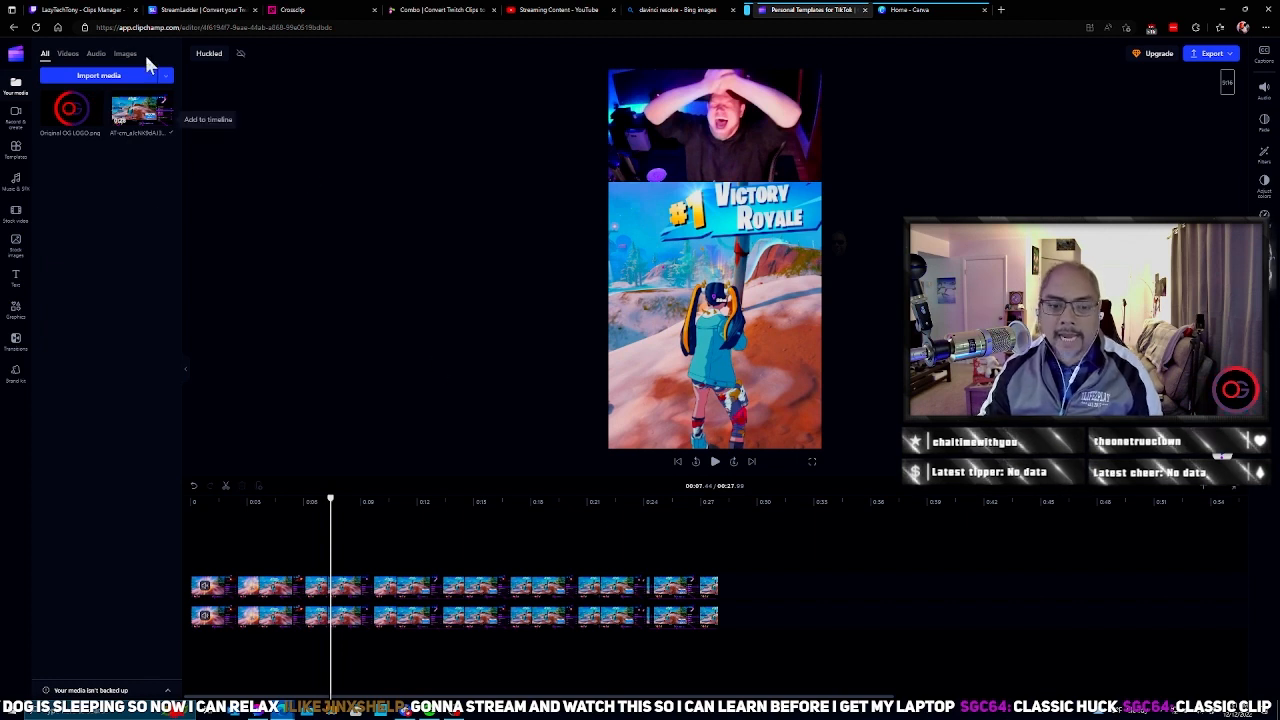
{"action": "left_click", "coordinate": [97, 112]}
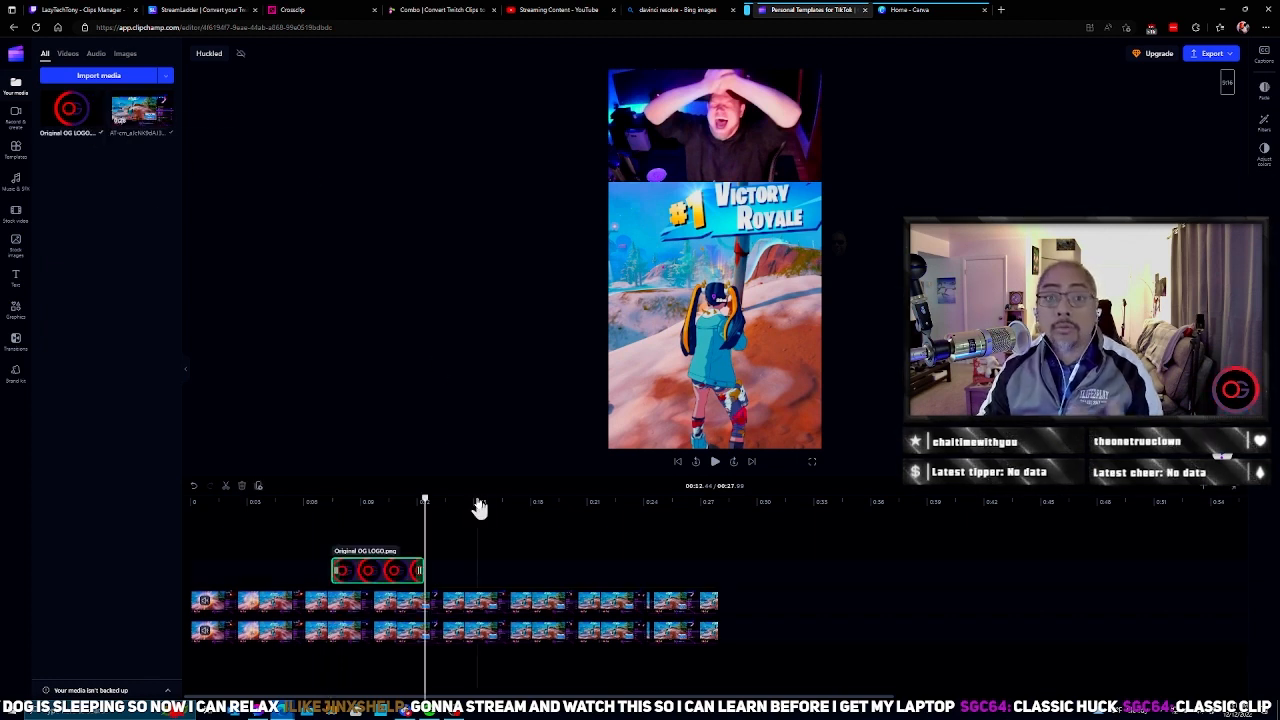
{"action": "left_click_drag", "start_coordinate": [346, 571], "coordinate": [205, 571]}
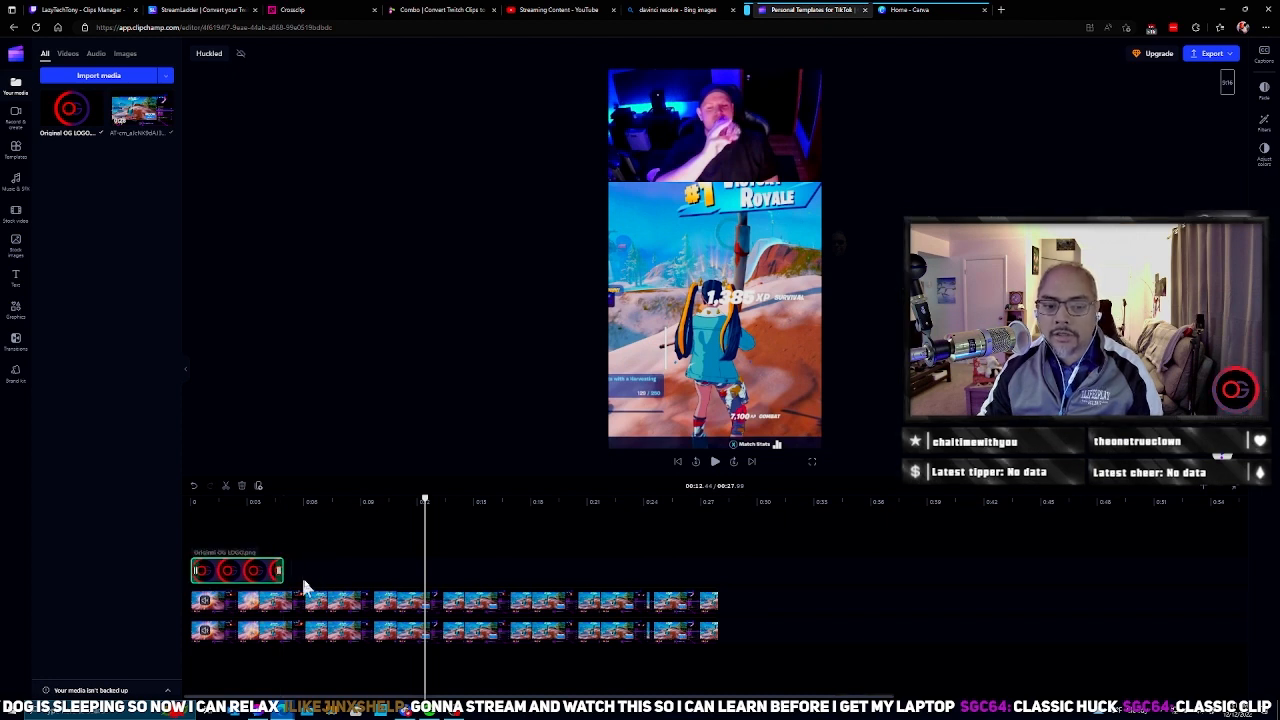
{"action": "left_click_drag", "start_coordinate": [280, 570], "coordinate": [718, 566]}
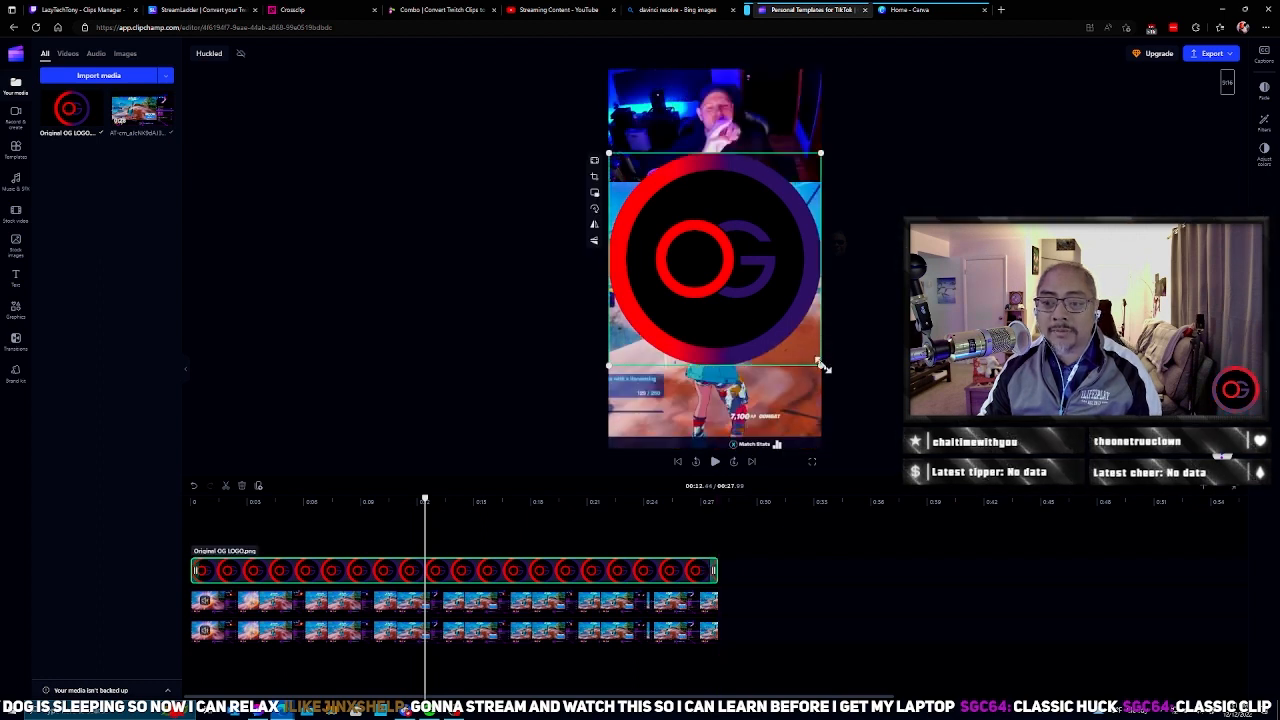
{"action": "left_click_drag", "start_coordinate": [822, 365], "coordinate": [800, 93]}
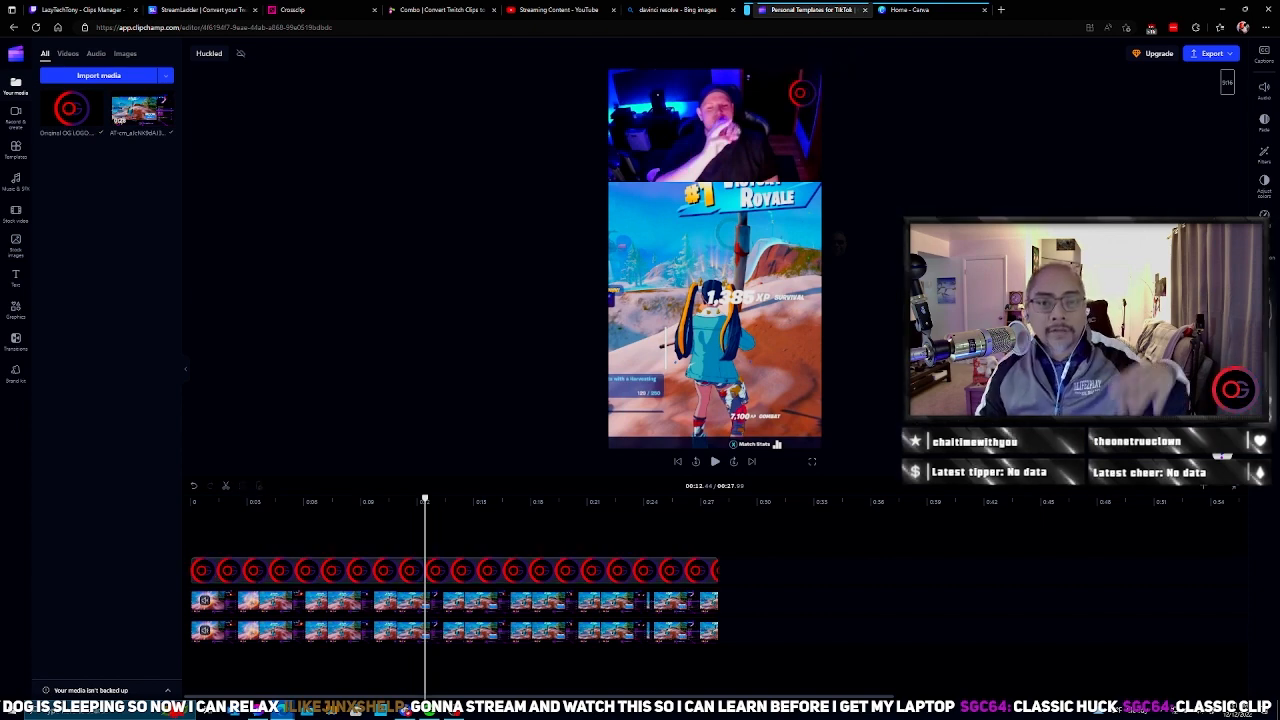
{"action": "left_click", "coordinate": [535, 598]}
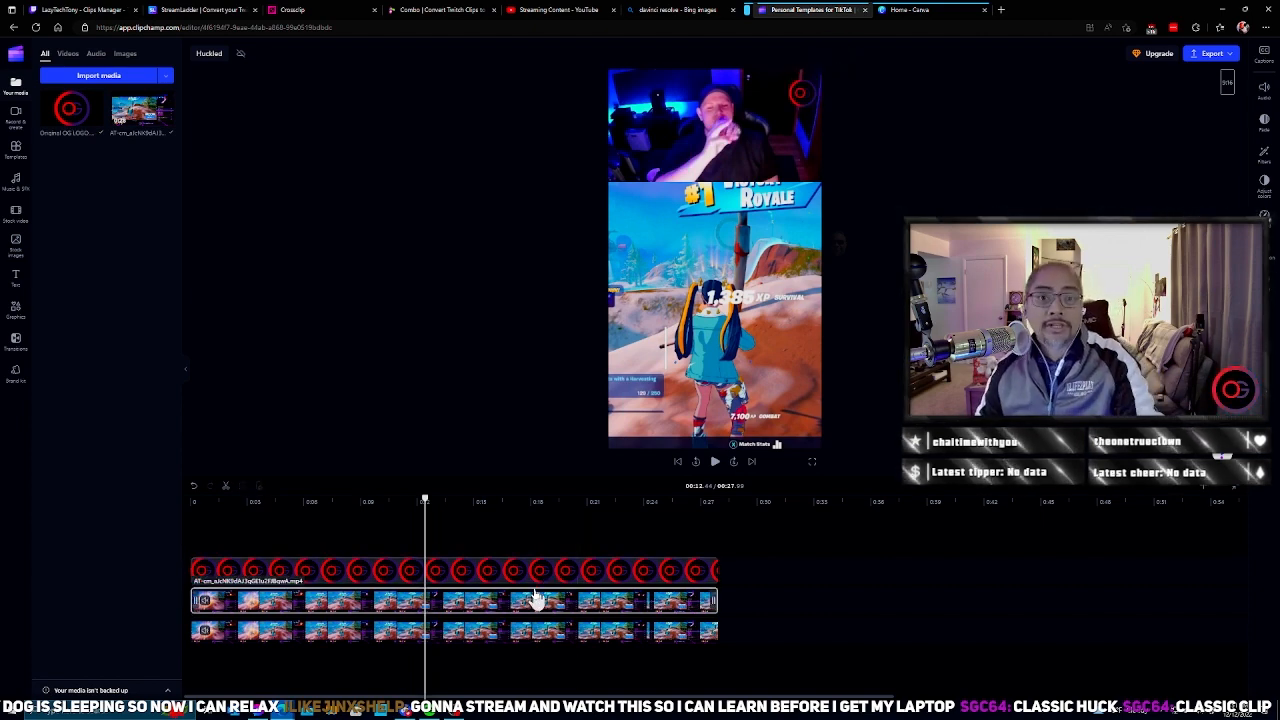
{"action": "left_click", "coordinate": [699, 531]}
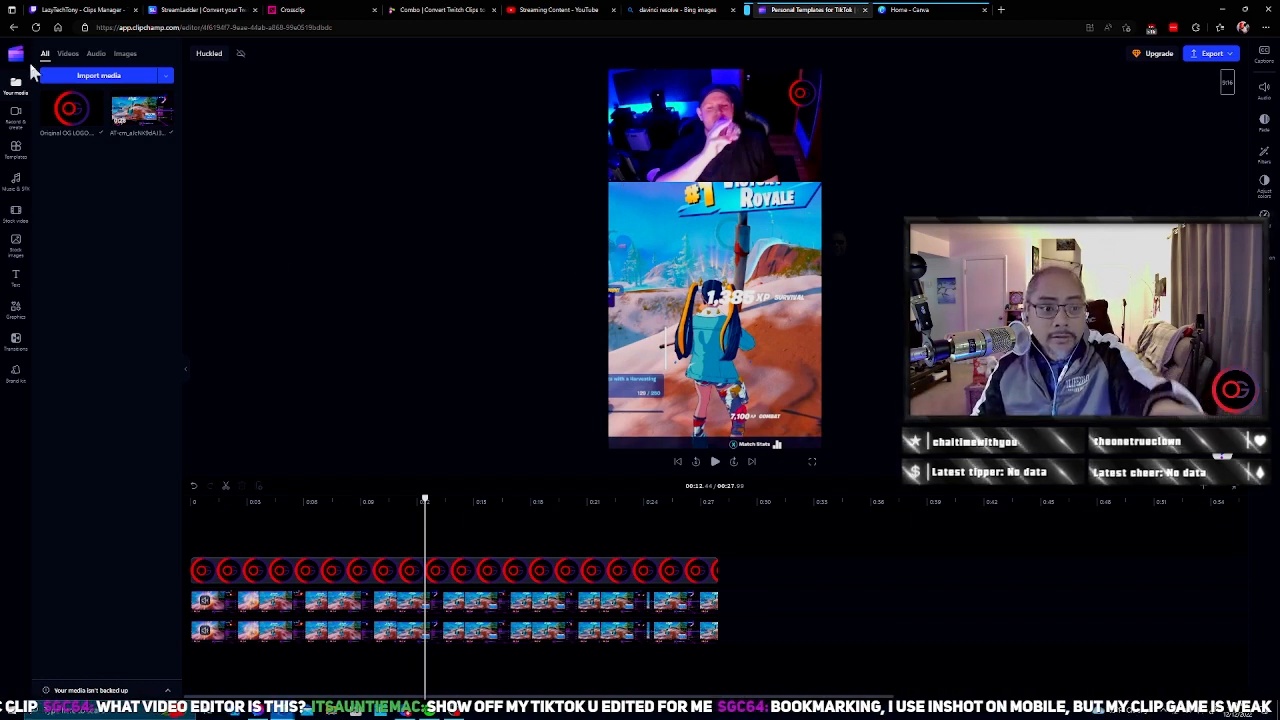
{"action": "left_click", "coordinate": [16, 178]}
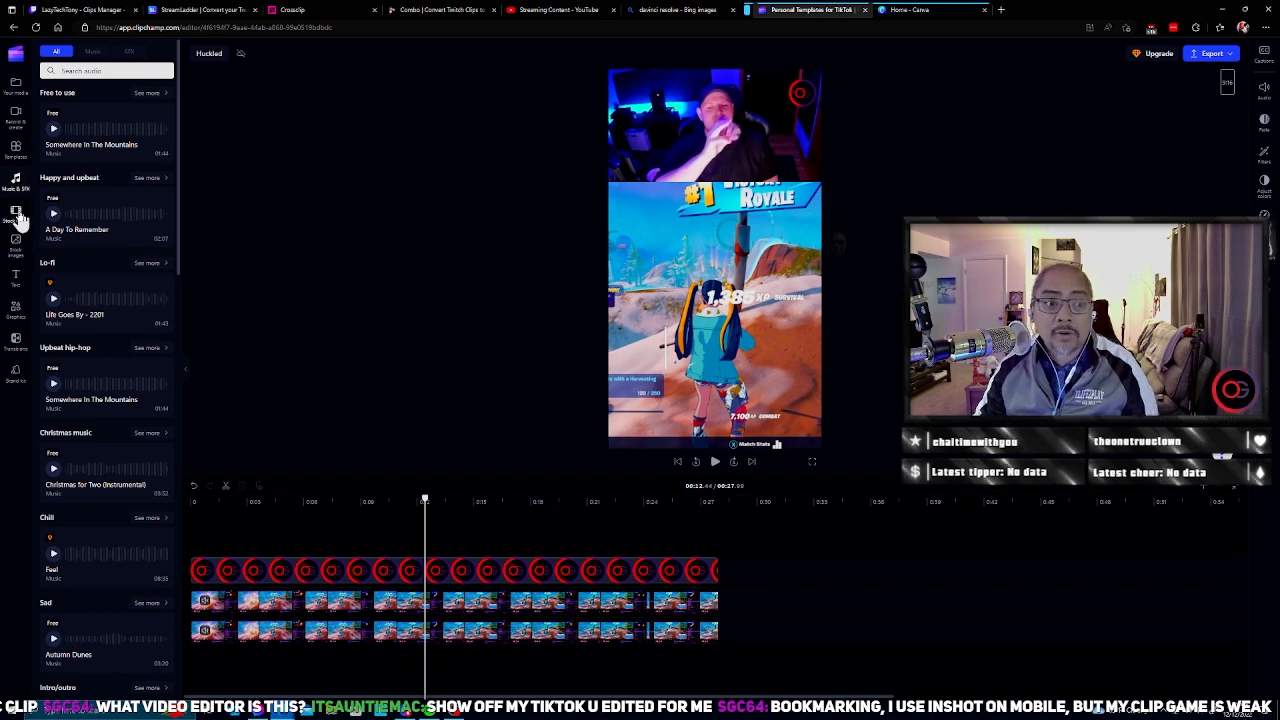
{"action": "left_click", "coordinate": [16, 213]}
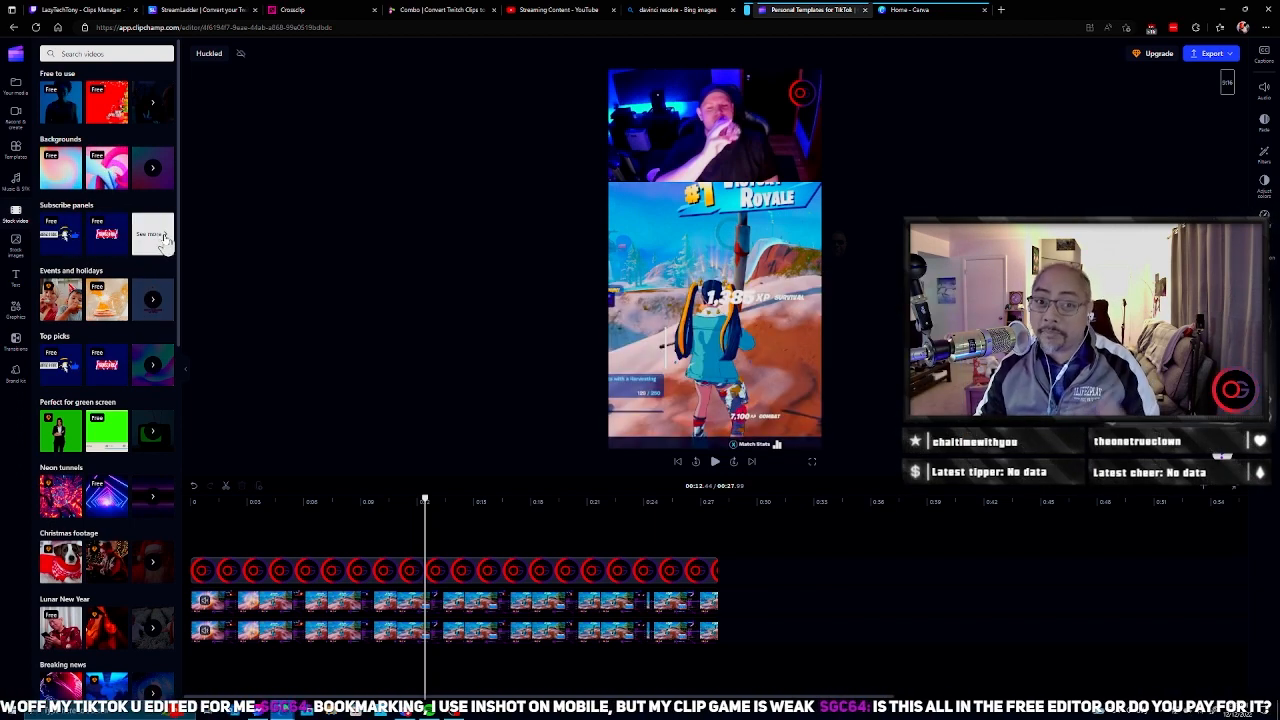
Step: Add the "Blue hand drawn square" graphic from the squares and rectangles shapes on a track above the logo
{"action": "left_click", "coordinate": [16, 310]}
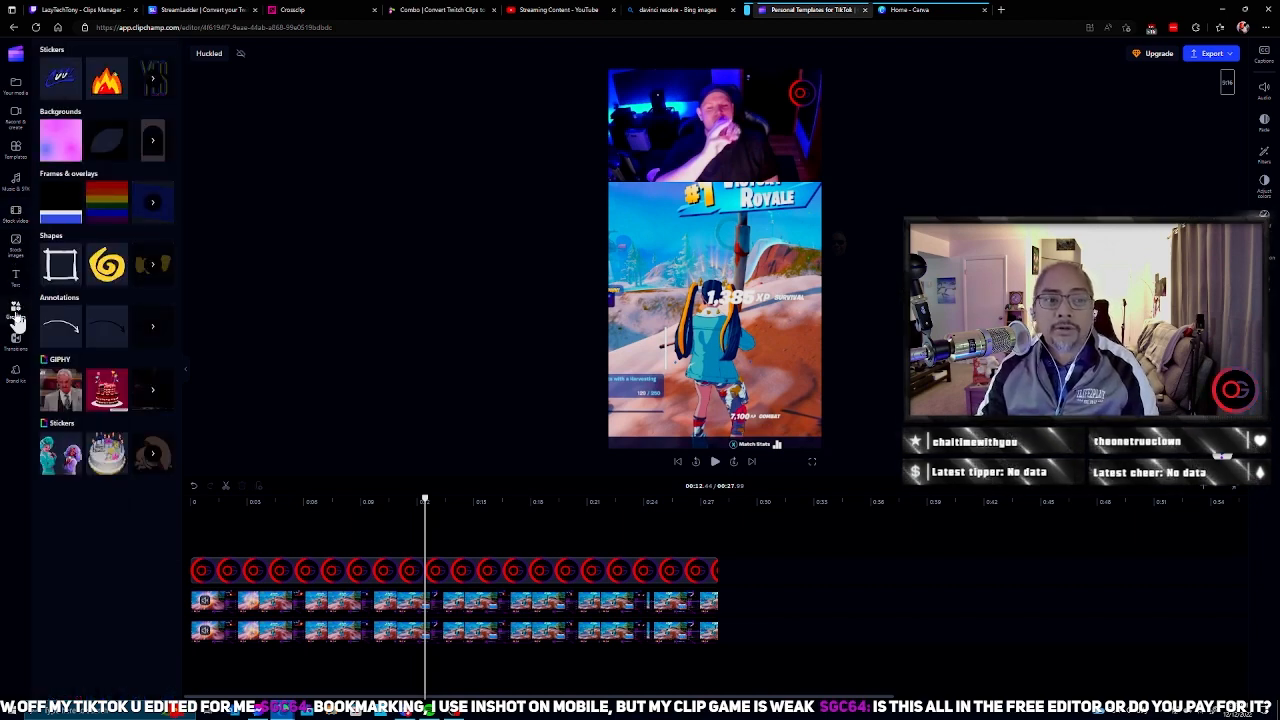
{"action": "left_click", "coordinate": [152, 264]}
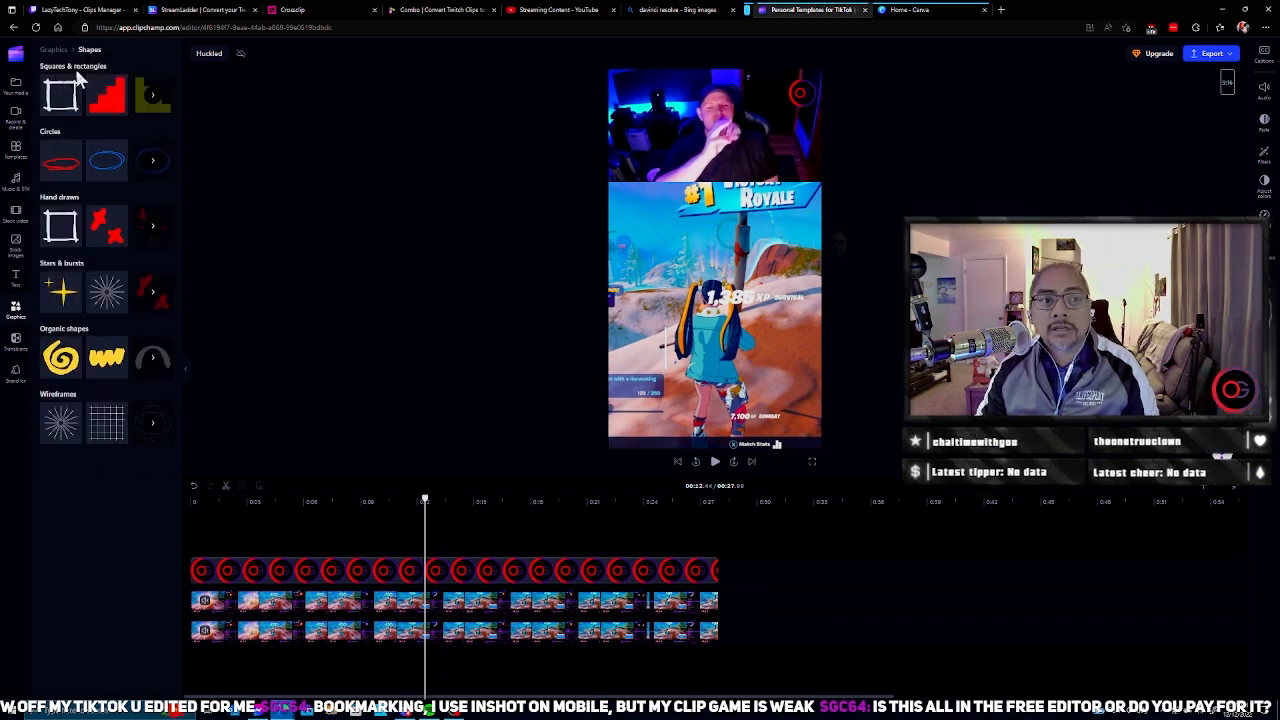
{"action": "left_click", "coordinate": [152, 95]}
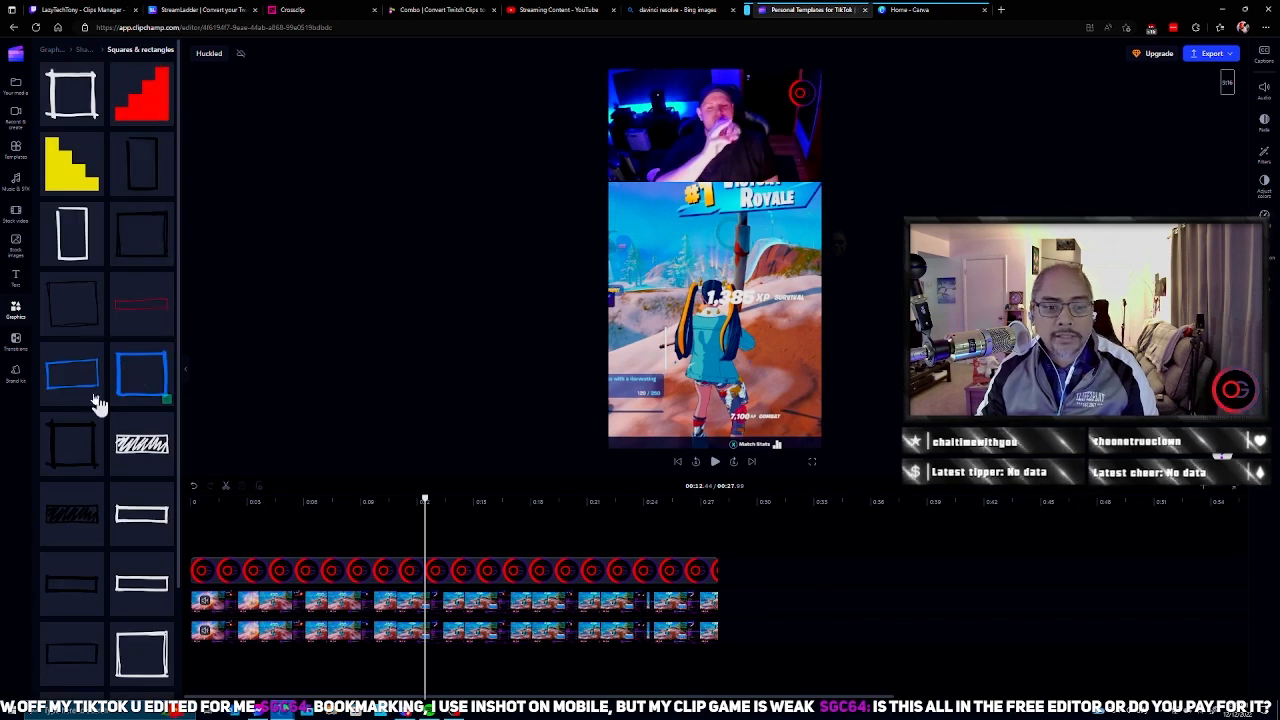
{"action": "left_click", "coordinate": [132, 372]}
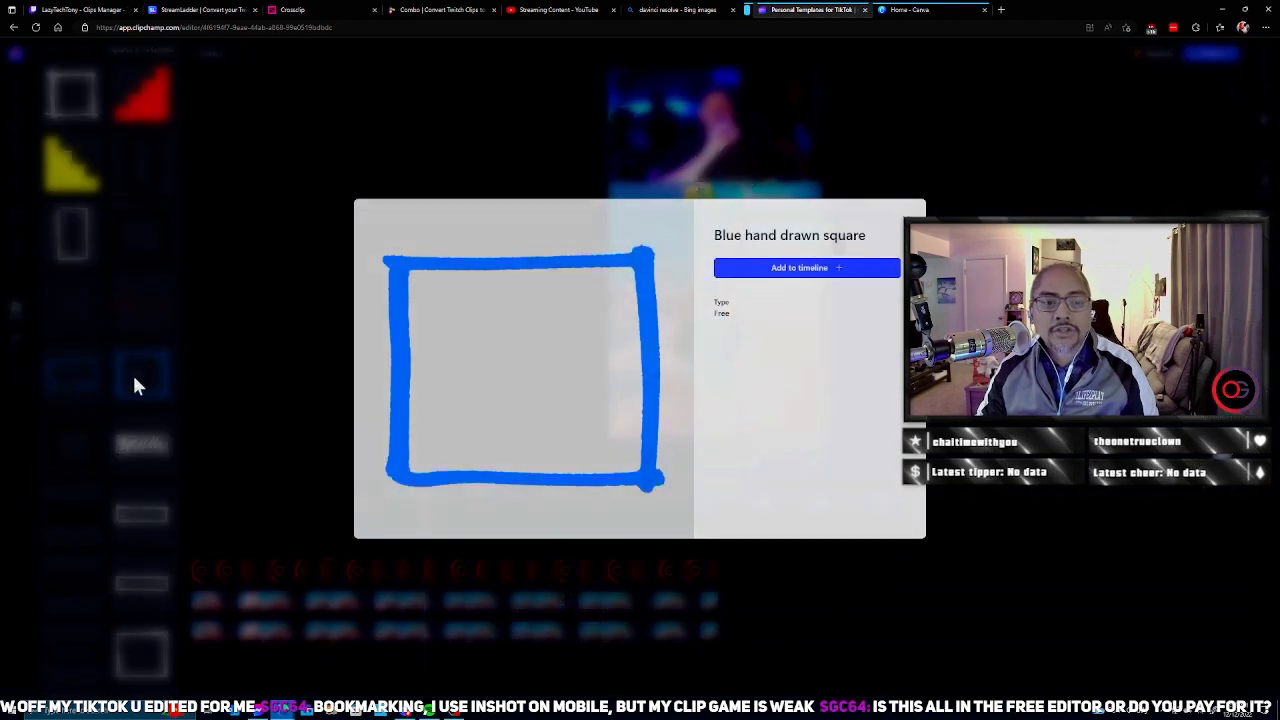
{"action": "left_click", "coordinate": [820, 268]}
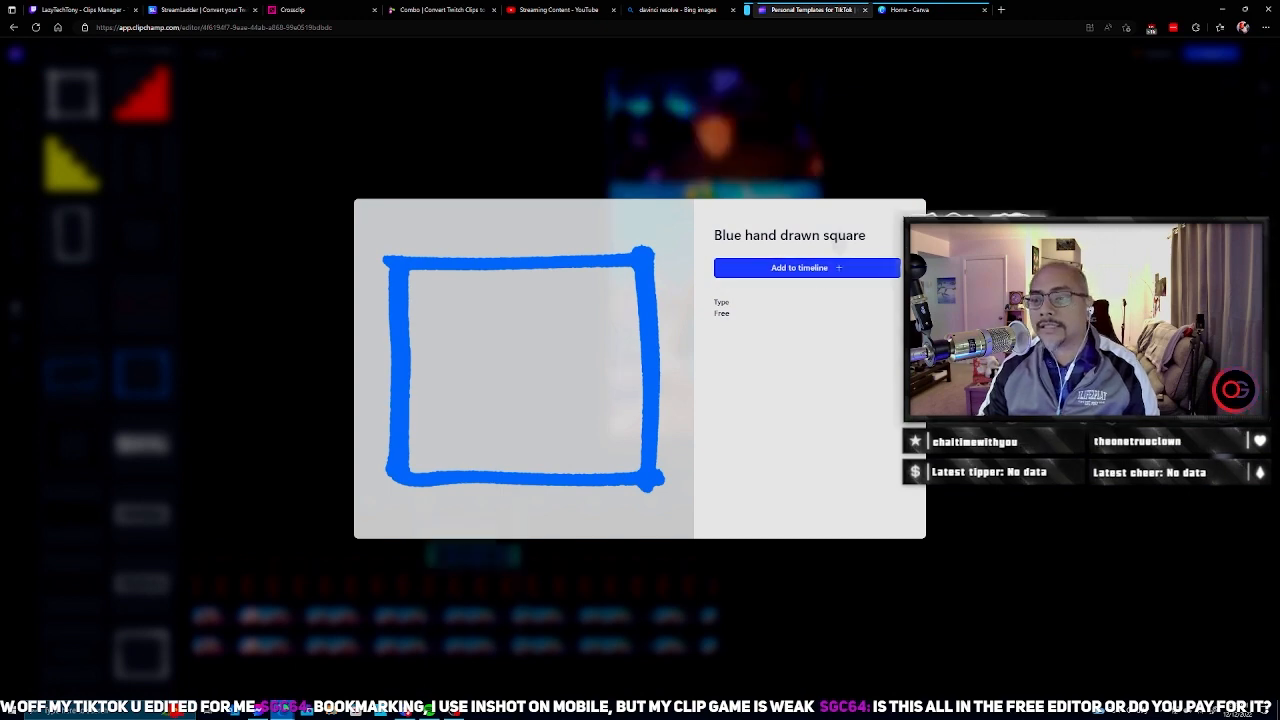
{"action": "left_click", "coordinate": [495, 563]}
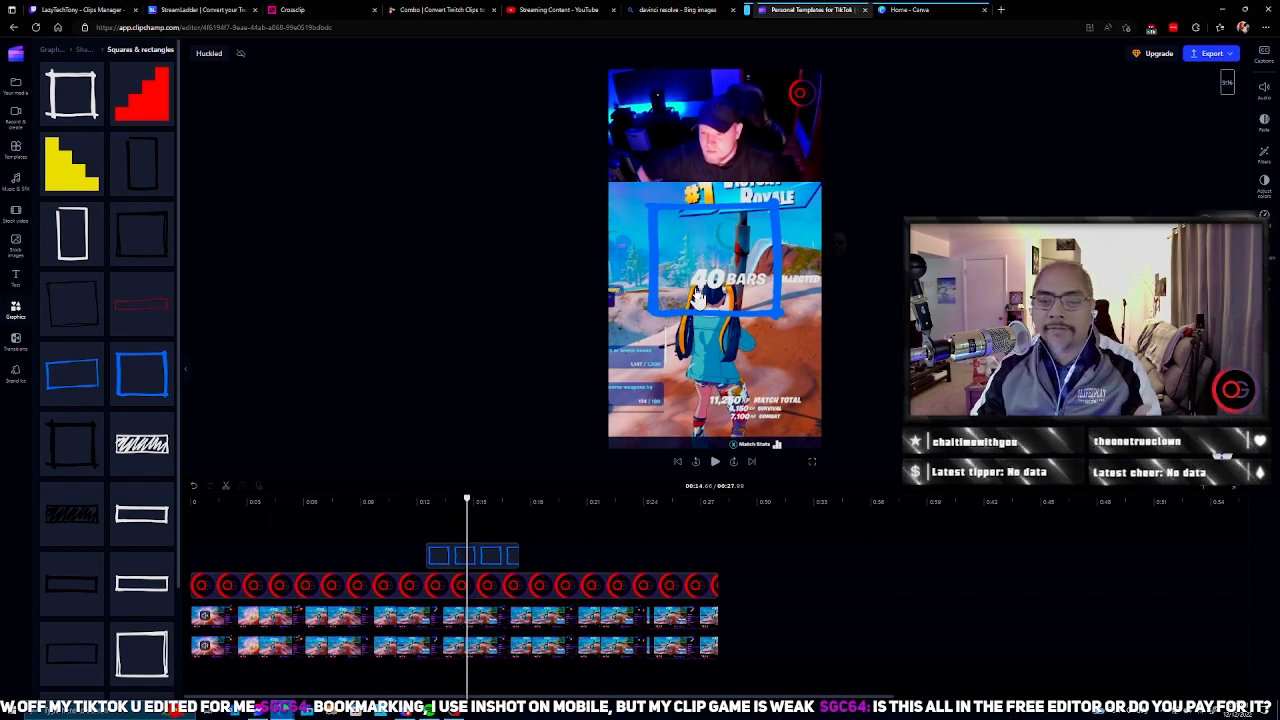
Step: Enlarge the blue square beyond the frame so only its upper edge shows as a divider between webcam and gameplay
{"action": "left_click", "coordinate": [698, 297]}
{"action": "left_click_drag", "start_coordinate": [644, 324], "coordinate": [542, 410]}
{"action": "left_click_drag", "start_coordinate": [792, 416], "coordinate": [931, 534]}
{"action": "left_click_drag", "start_coordinate": [892, 428], "coordinate": [871, 398]}
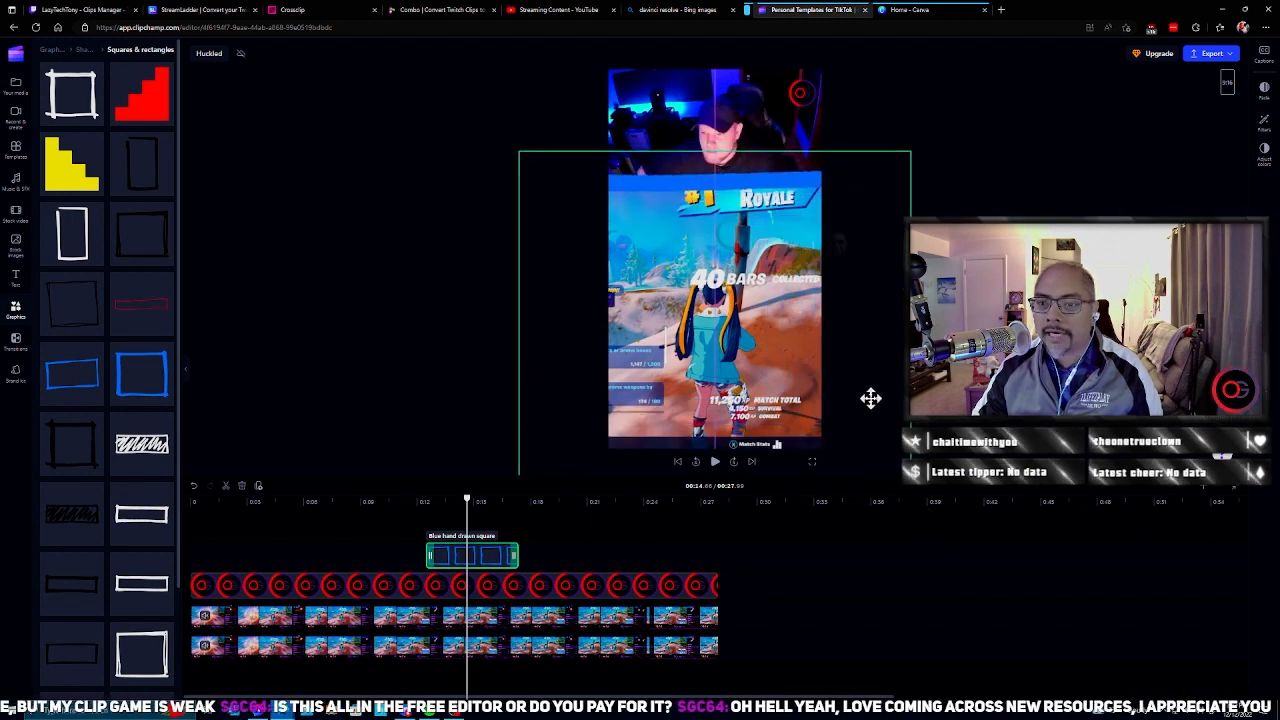
{"action": "left_click", "coordinate": [950, 385]}
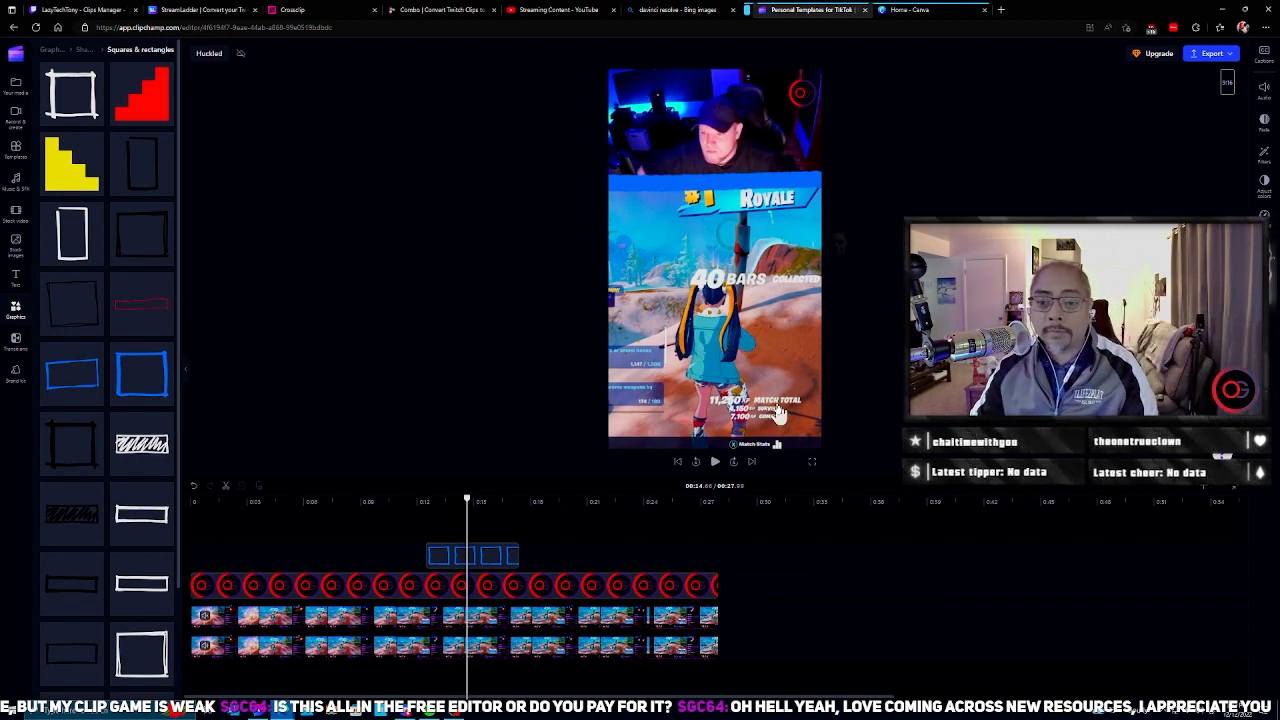
Step: Stretch the blue square's clip to span the full length of the gameplay clips
{"action": "left_click", "coordinate": [466, 553]}
{"action": "left_click_drag", "start_coordinate": [429, 555], "coordinate": [52, 557]}
{"action": "left_click_drag", "start_coordinate": [941, 556], "coordinate": [717, 556]}
Step: Add the "Subscribe panel 10" stock video at the start of the timeline on the uppermost track and preview it
{"action": "left_click", "coordinate": [16, 213]}
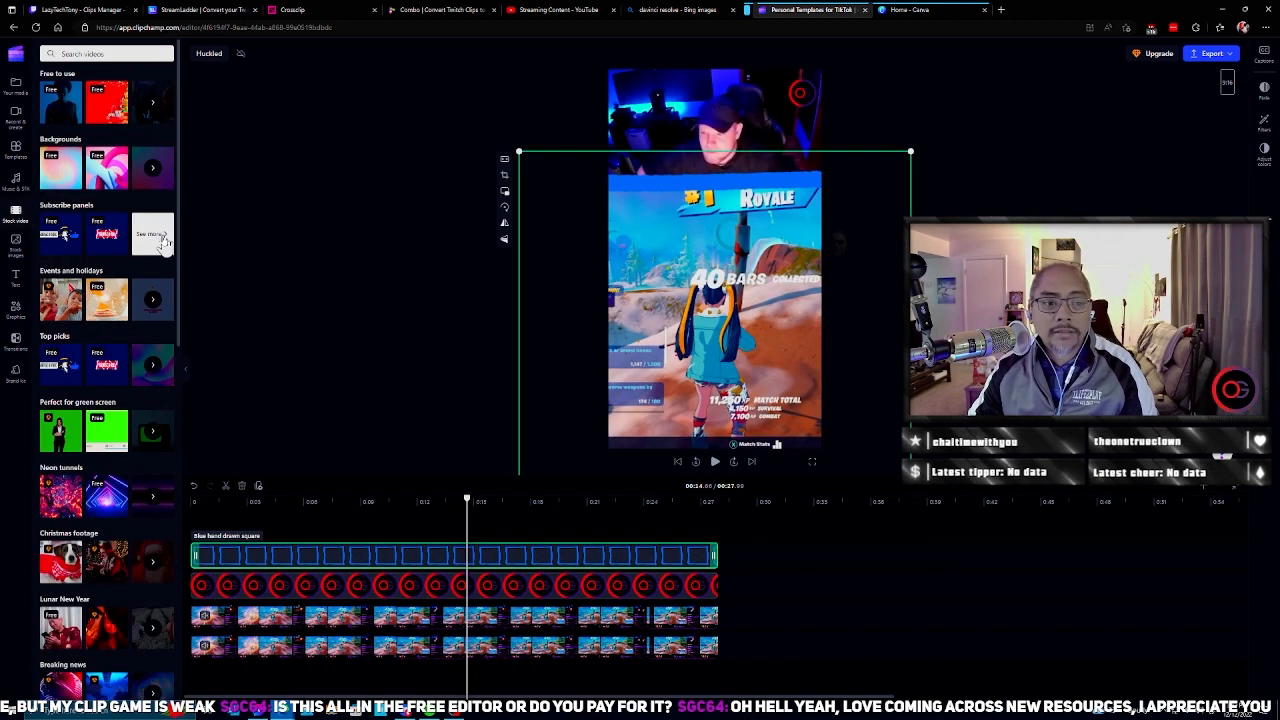
{"action": "left_click", "coordinate": [160, 238]}
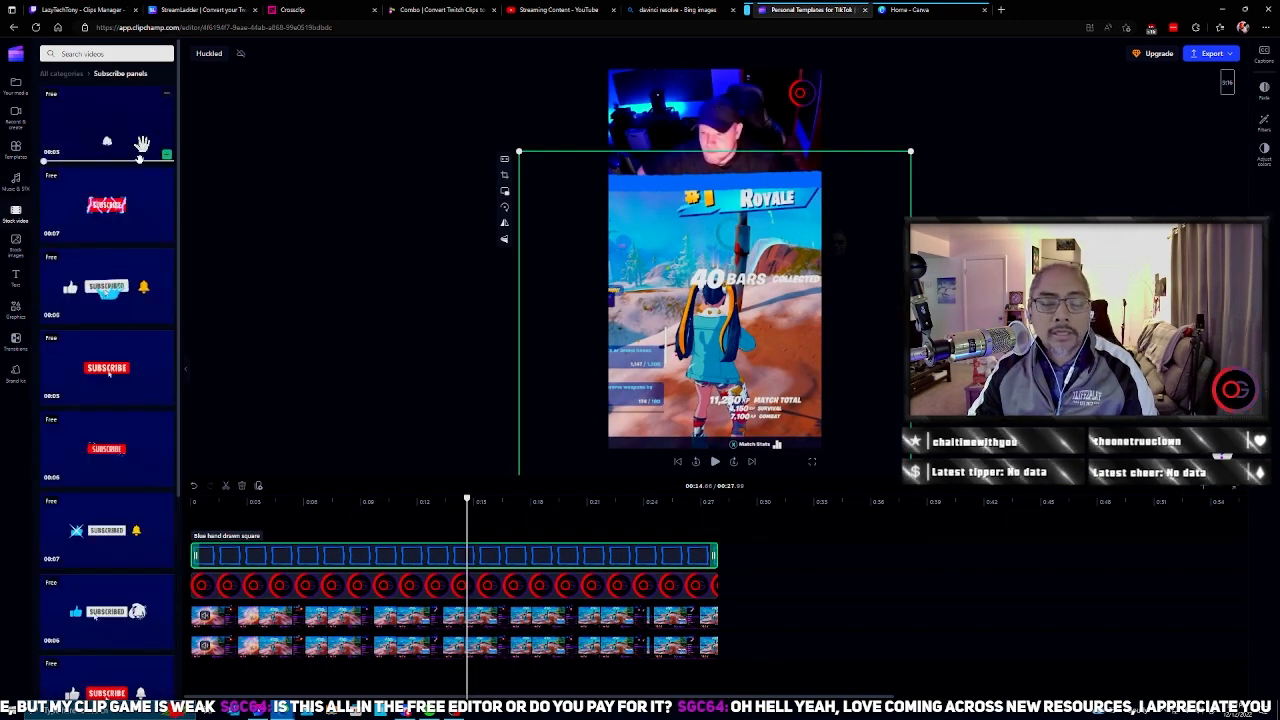
{"action": "scroll", "coordinate": [110, 503], "scroll_direction": "down", "scroll_amount": 3}
{"action": "scroll", "coordinate": [110, 503], "scroll_direction": "up", "scroll_amount": 3}
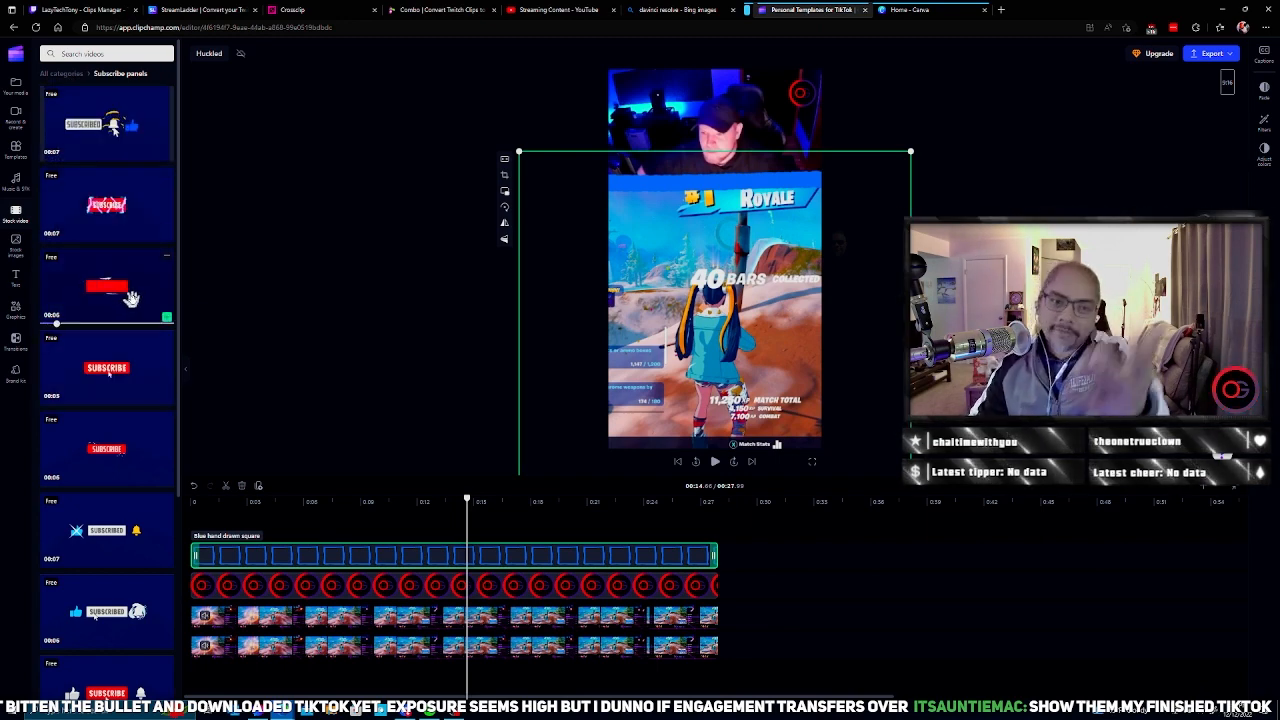
{"action": "left_click", "coordinate": [106, 205]}
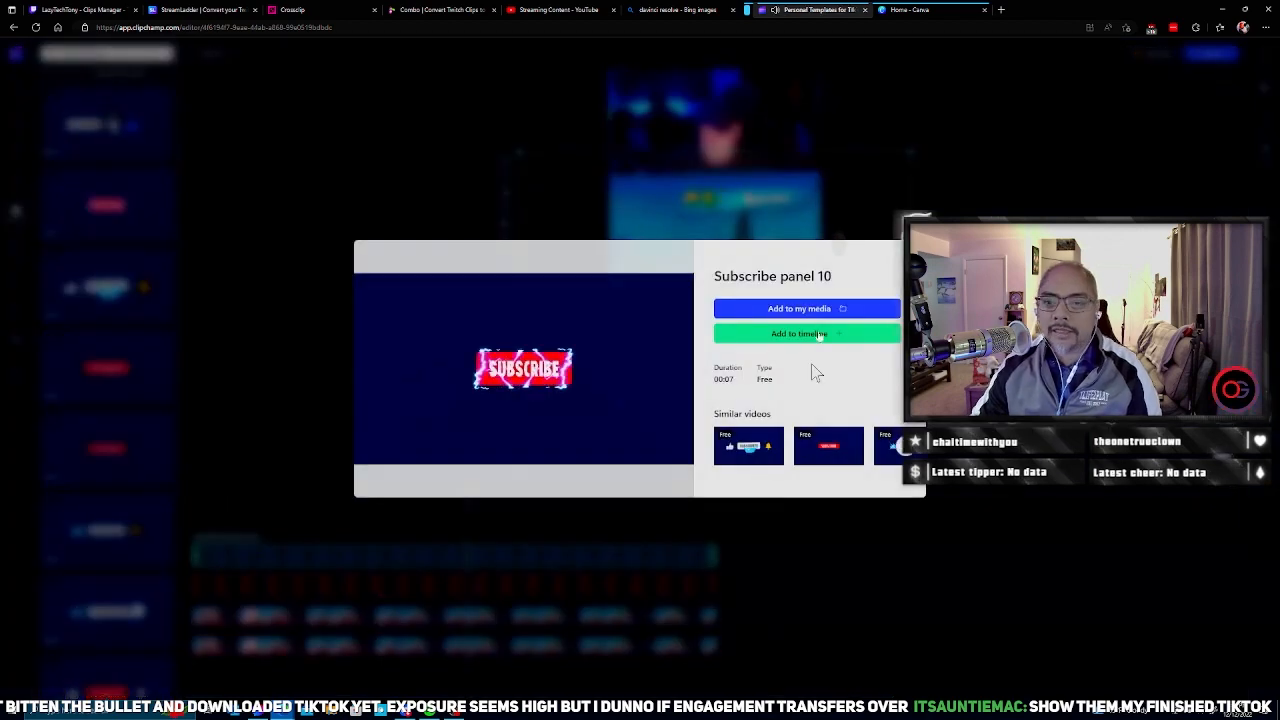
{"action": "left_click", "coordinate": [830, 309]}
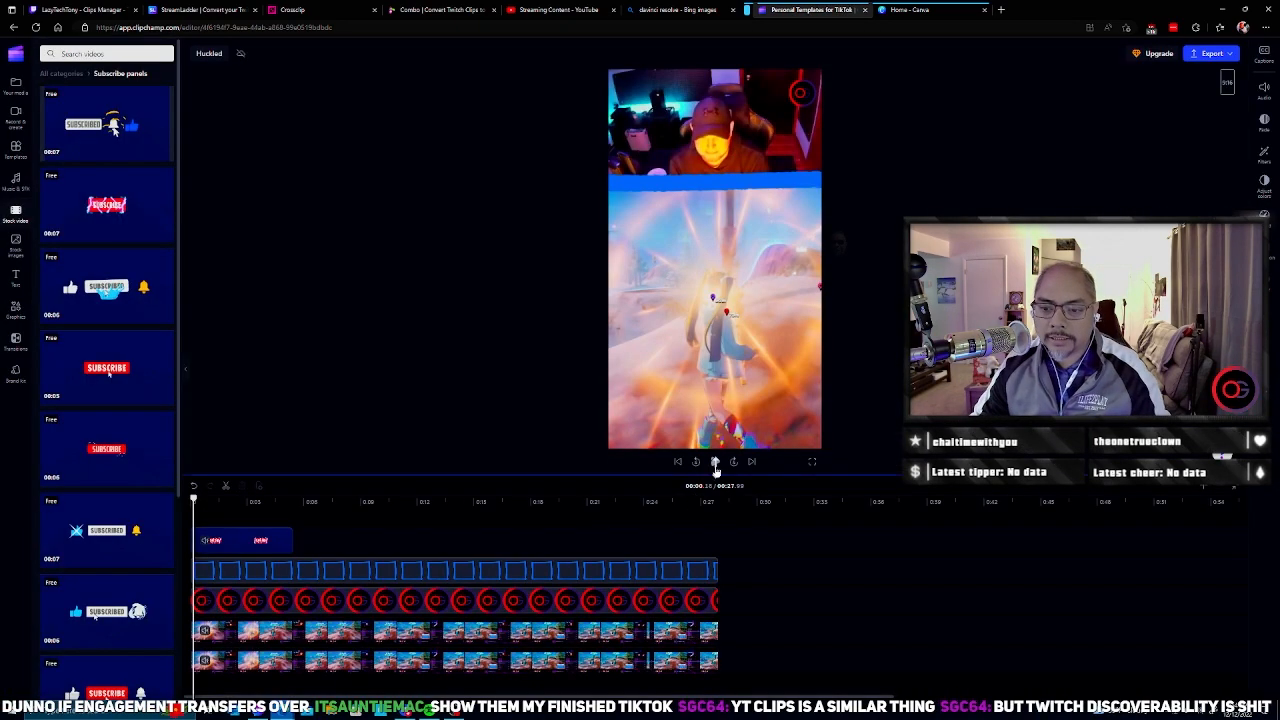
{"action": "left_click", "coordinate": [715, 463]}
{"action": "left_click", "coordinate": [864, 279]}
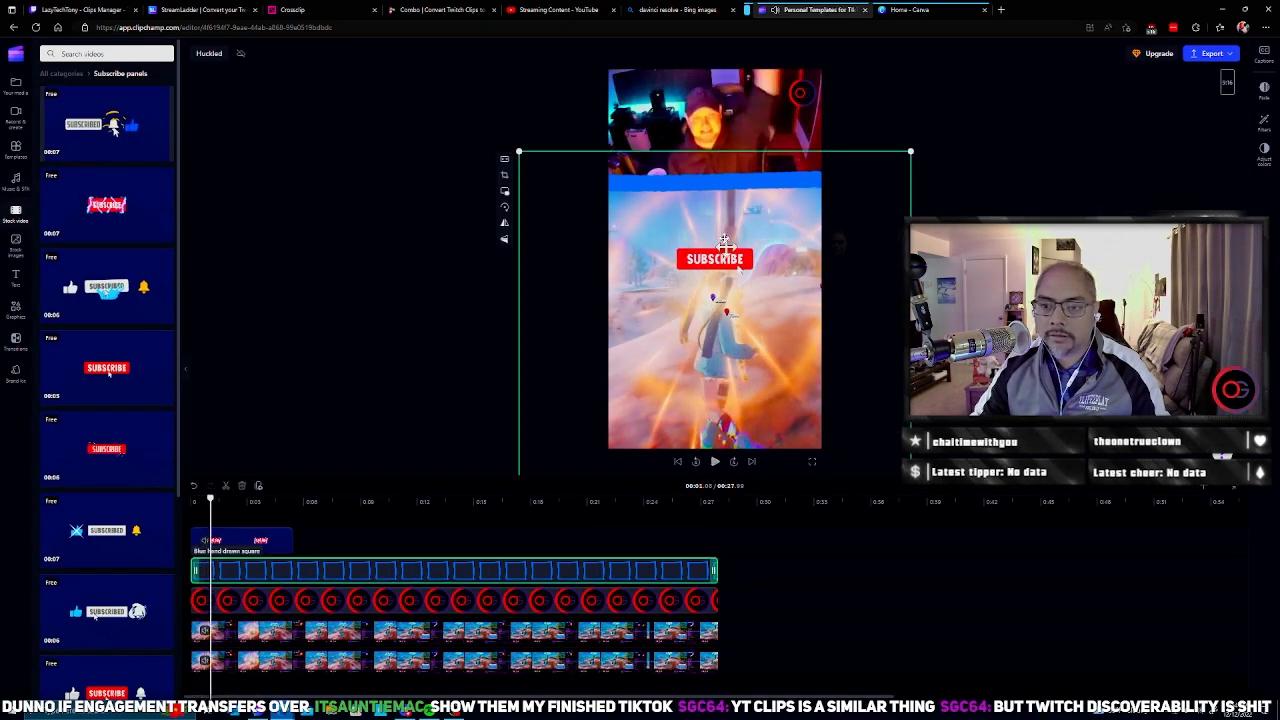
{"action": "left_click_drag", "start_coordinate": [864, 279], "coordinate": [868, 328]}
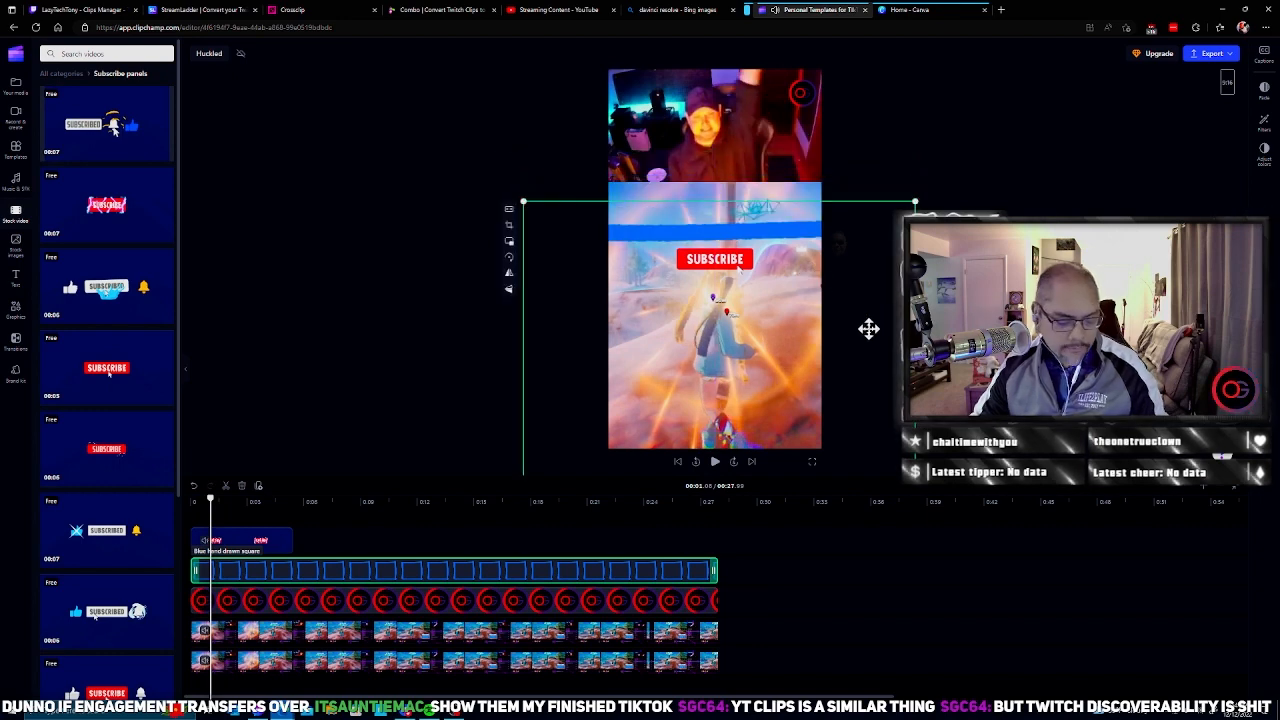
{"action": "key", "text": "ctrl+z"}
Step: Move the Subscribe panel overlay lower over the gameplay picture
{"action": "left_click", "coordinate": [262, 542]}
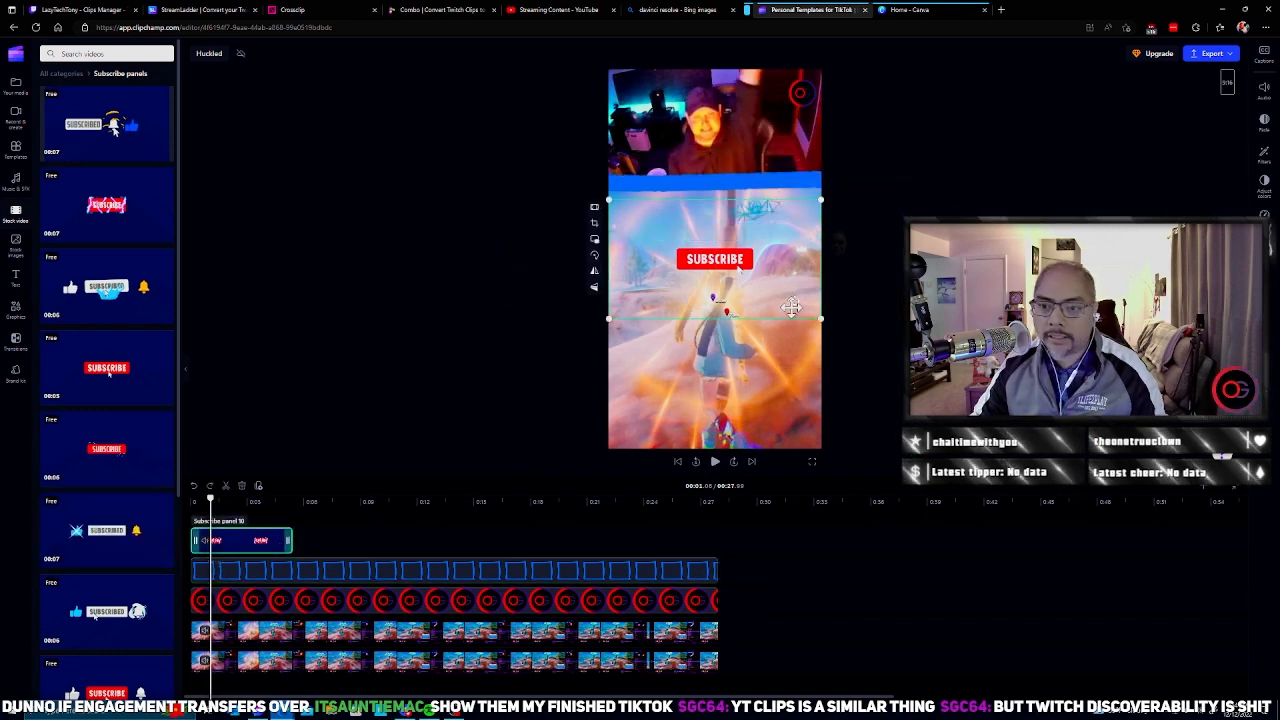
{"action": "left_click_drag", "start_coordinate": [794, 266], "coordinate": [795, 355]}
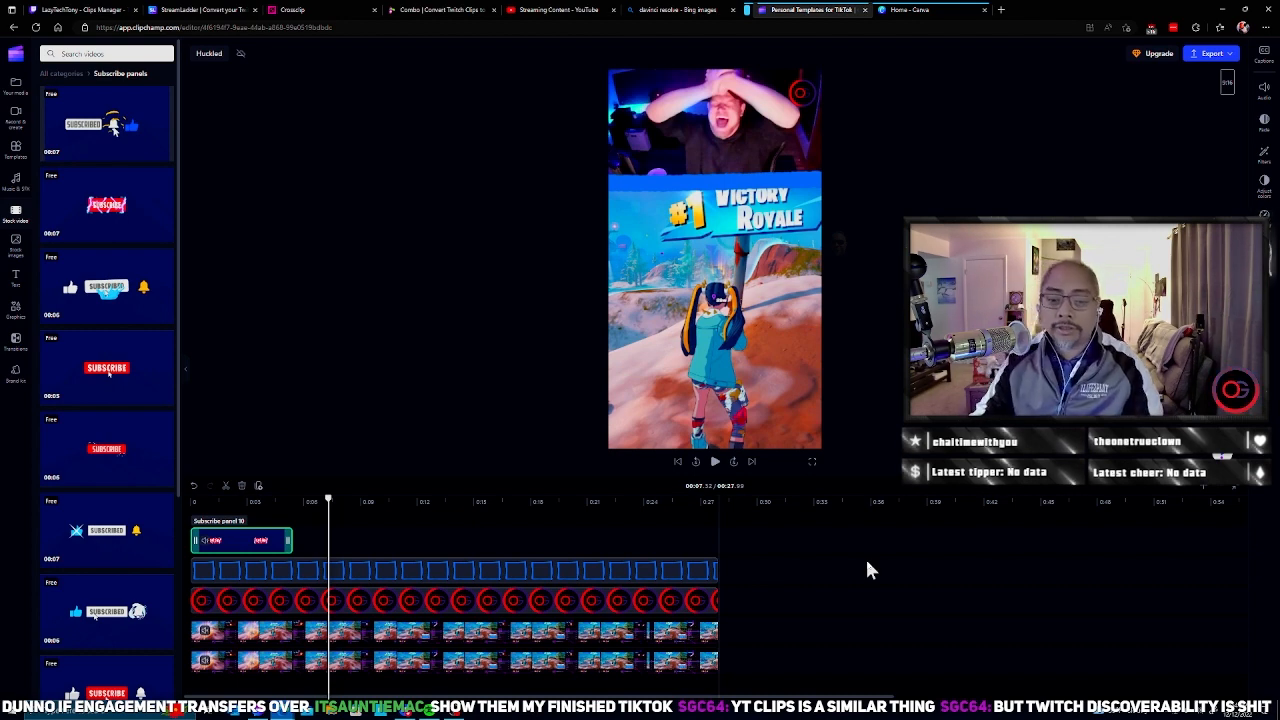
Step: Place the imported 2022-12-12 webcam recording before all other clips and enlarge it to fill the portrait frame
{"action": "mouse_move", "coordinate": [75, 142]}
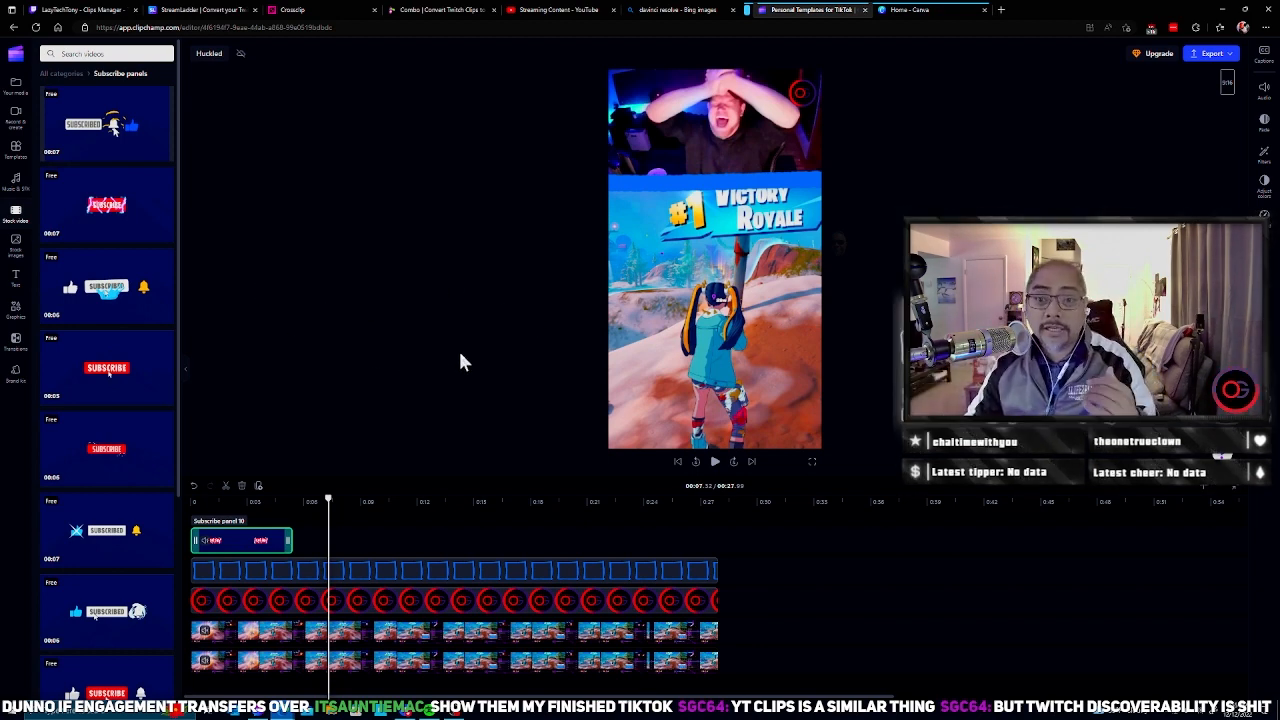
{"action": "left_click", "coordinate": [17, 87]}
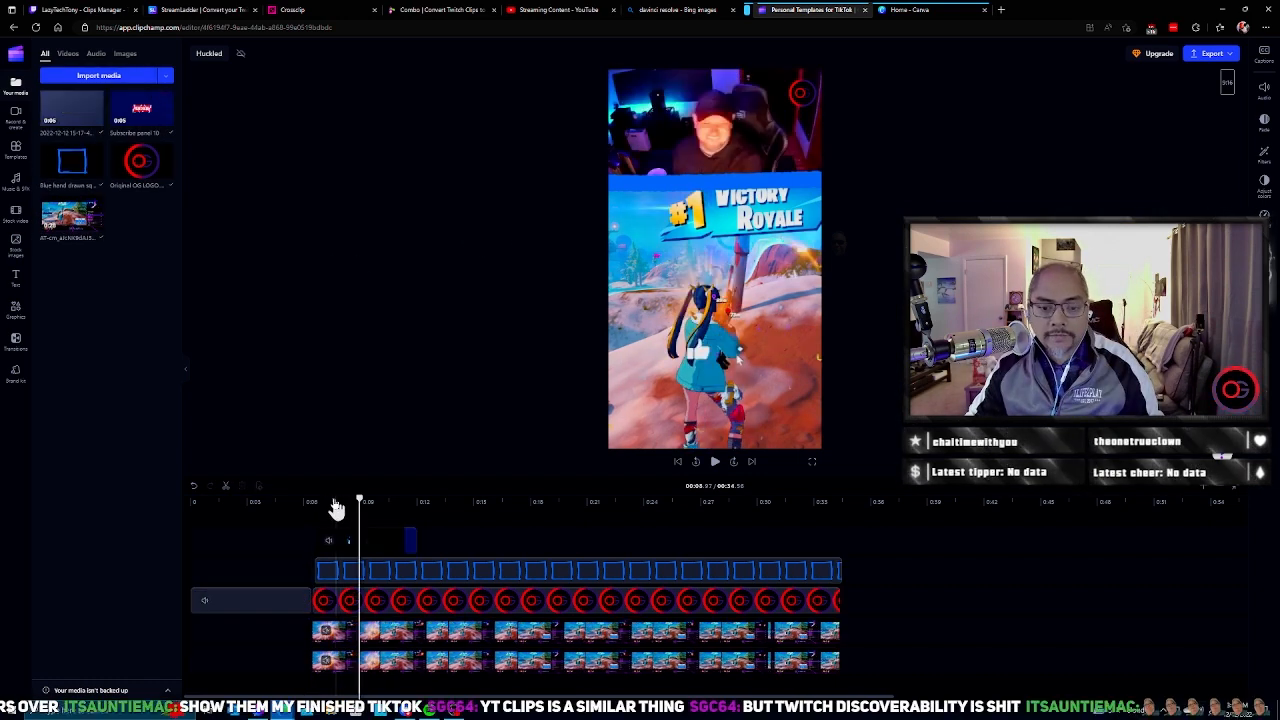
{"action": "left_click", "coordinate": [237, 501]}
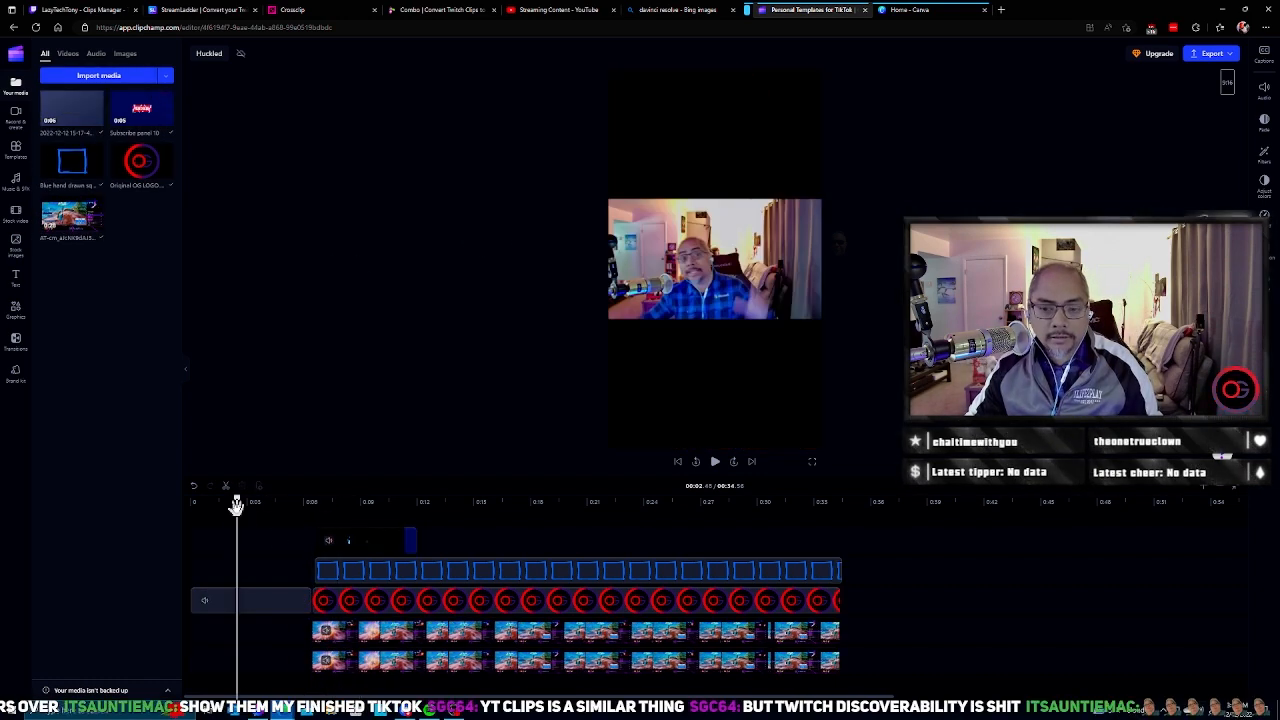
{"action": "left_click", "coordinate": [268, 601]}
{"action": "left_click", "coordinate": [698, 275]}
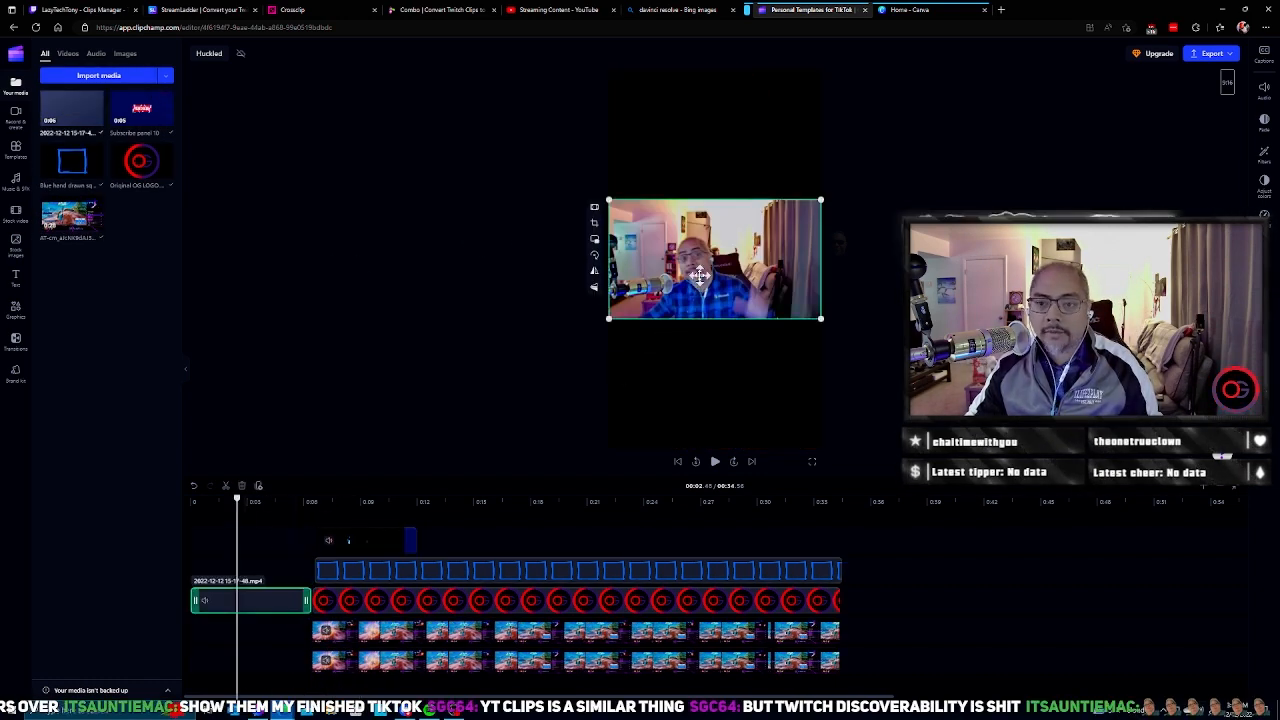
{"action": "left_click_drag", "start_coordinate": [607, 318], "coordinate": [409, 431]}
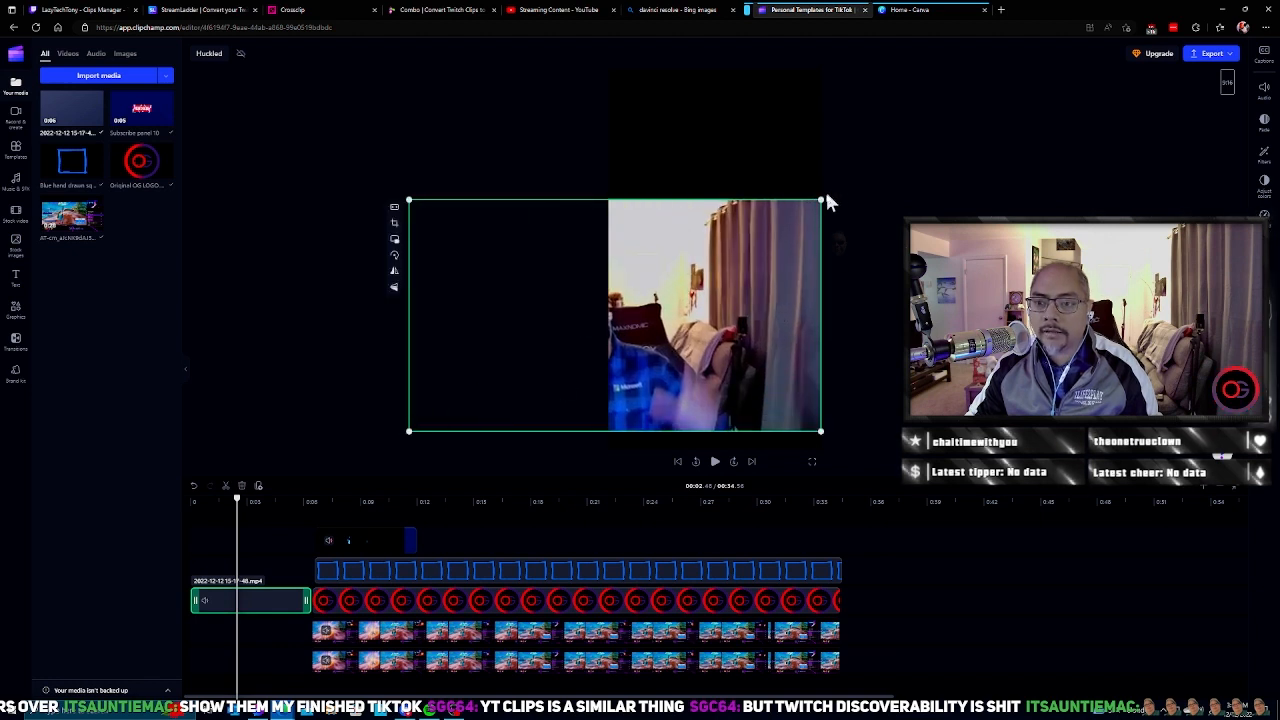
{"action": "left_click", "coordinate": [391, 386]}
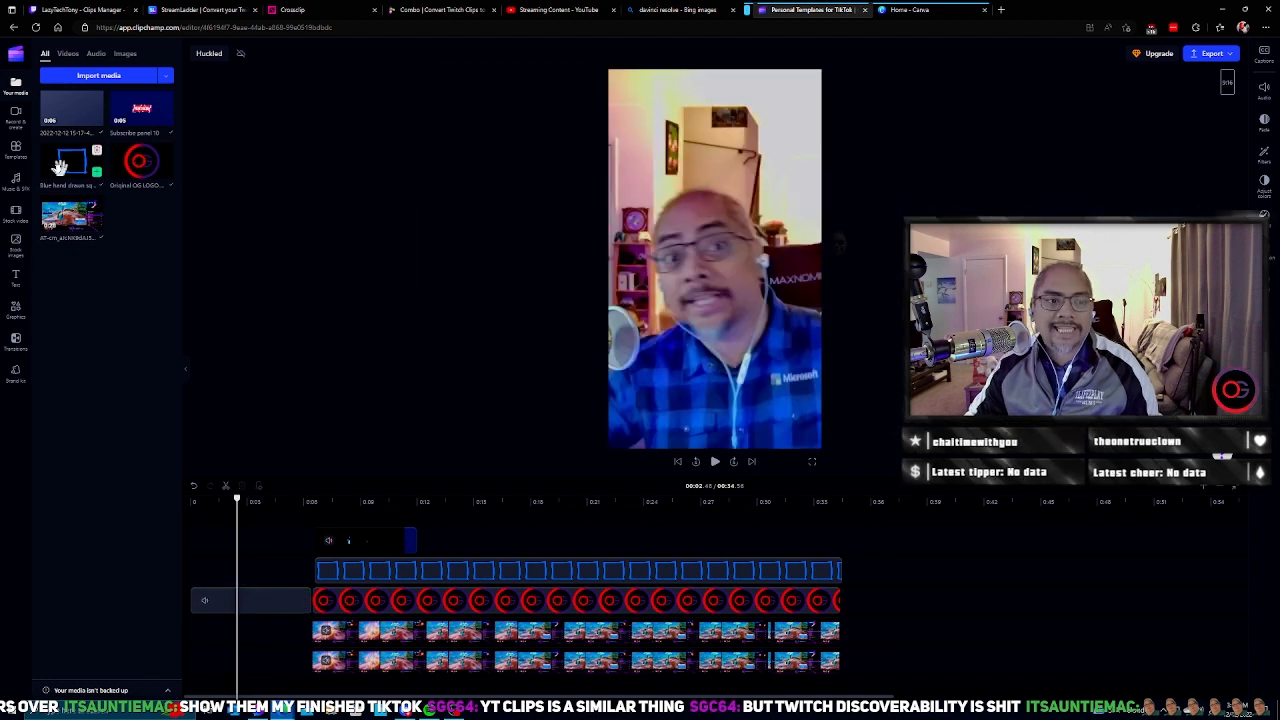
Step: Add the "Dynamic stacked frame" from the stock Video frames images over the webcam intro clip
{"action": "left_click", "coordinate": [16, 248]}
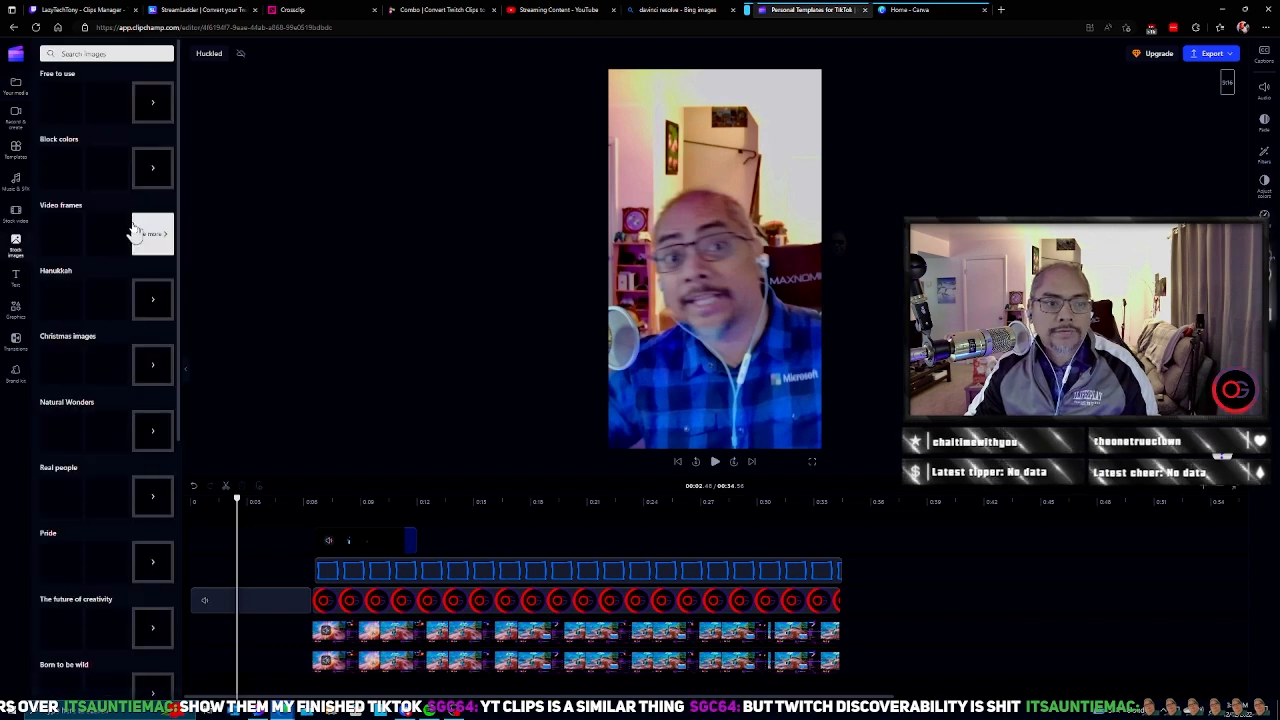
{"action": "left_click", "coordinate": [153, 250]}
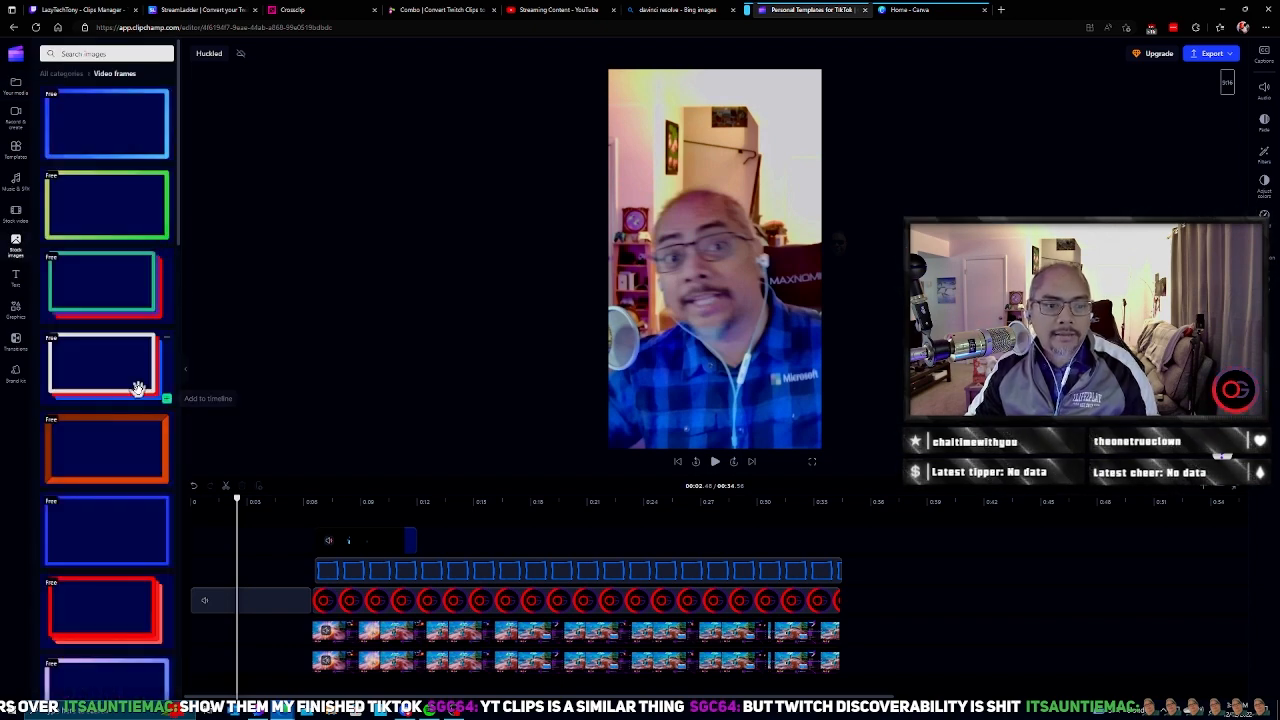
{"action": "left_click", "coordinate": [116, 300]}
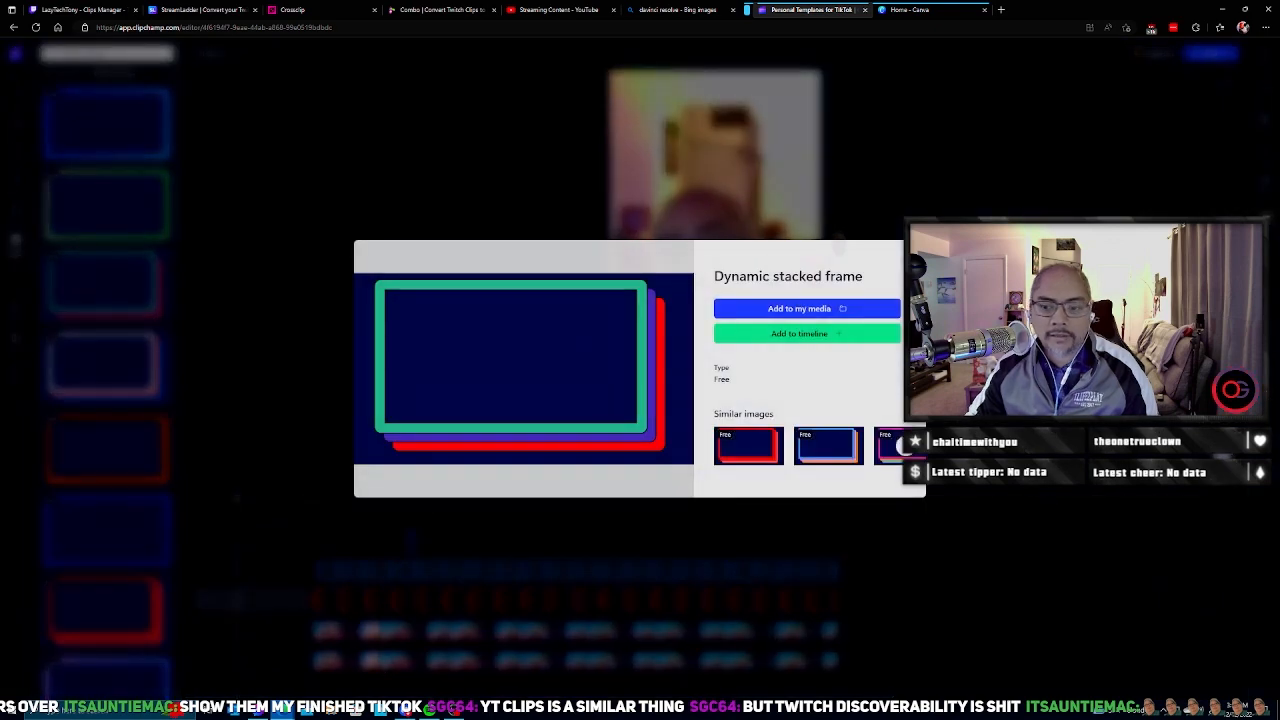
{"action": "left_click", "coordinate": [846, 333]}
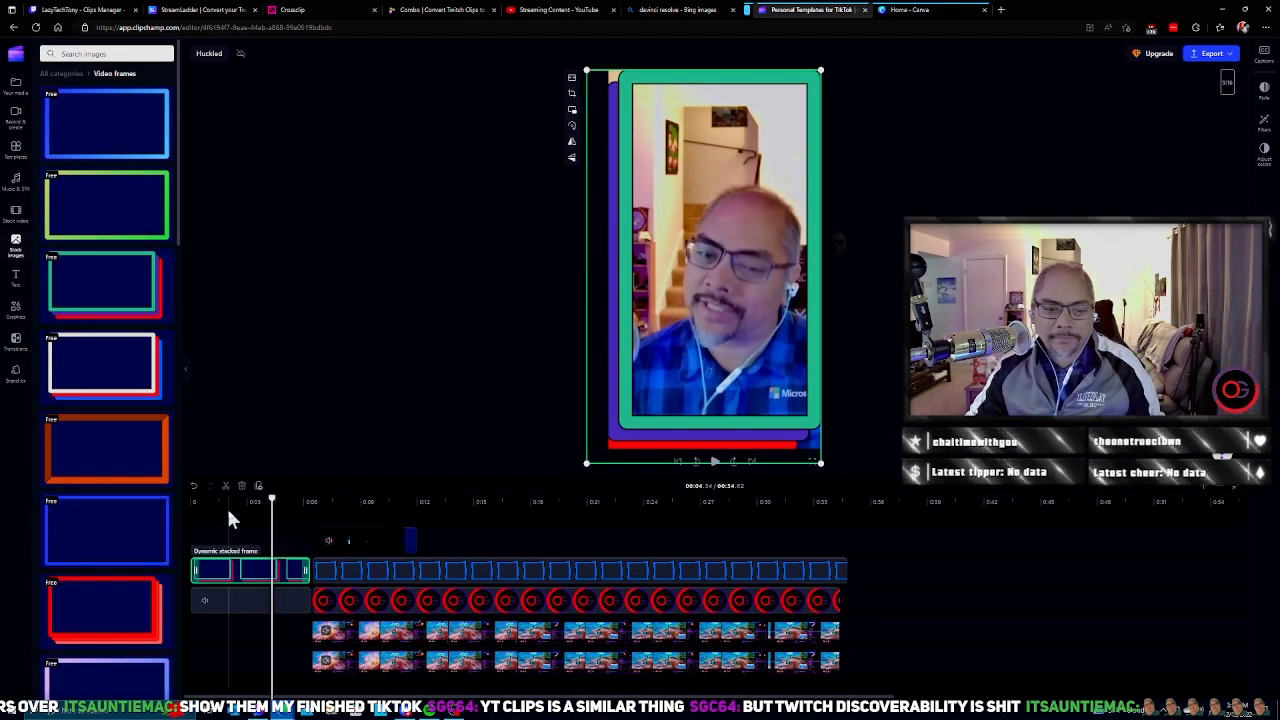
Step: Preview the video from the start and trim the end of the blue square's clip to match the gameplay clips
{"action": "left_click", "coordinate": [192, 504]}
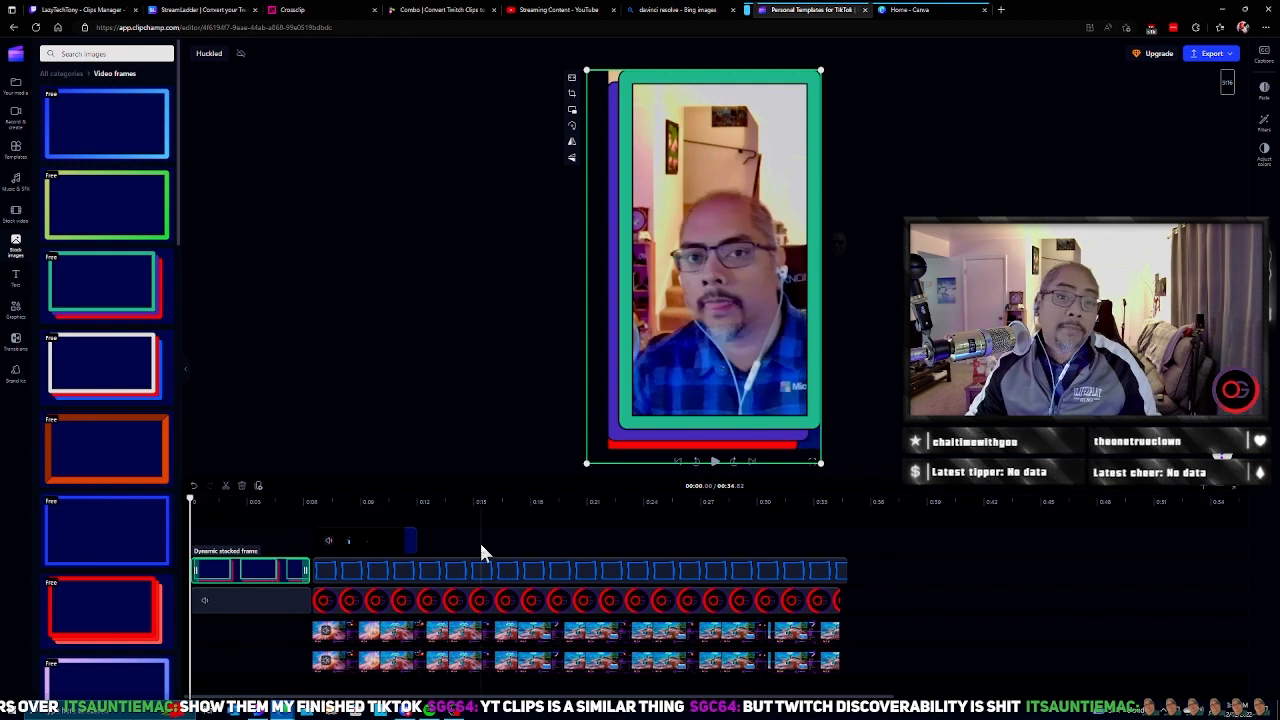
{"action": "left_click", "coordinate": [714, 462]}
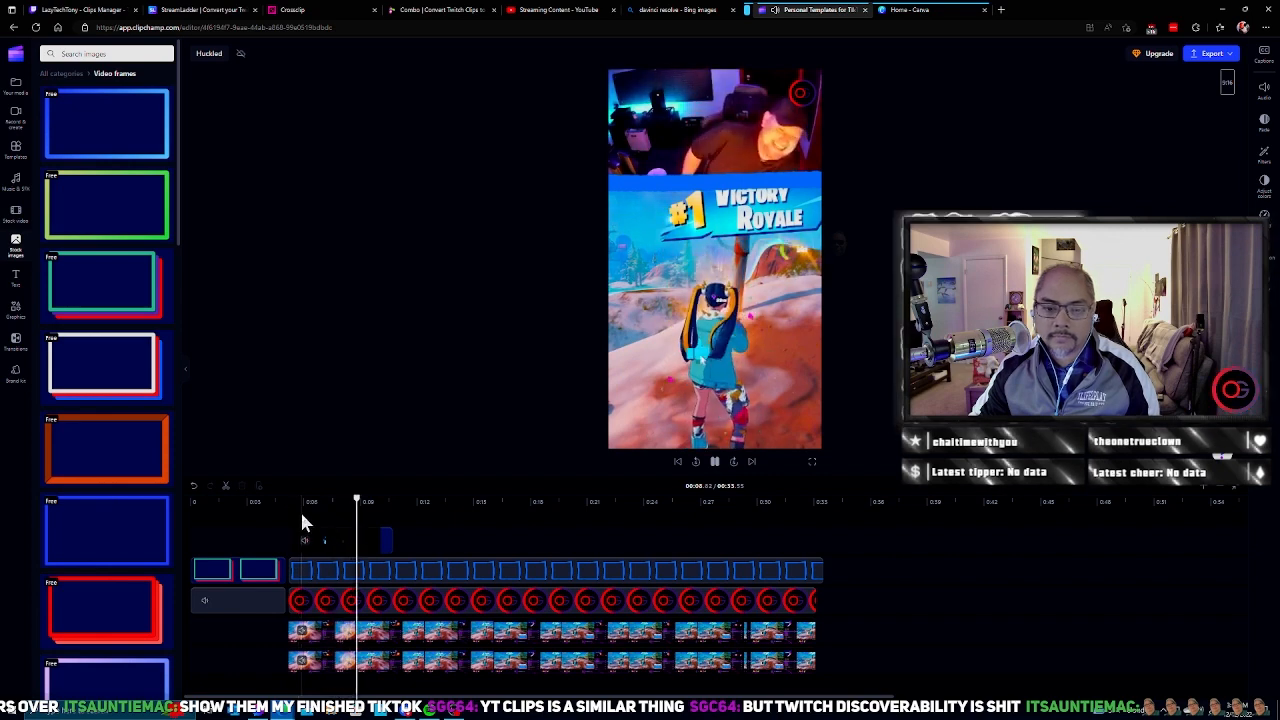
{"action": "left_click", "coordinate": [818, 567]}
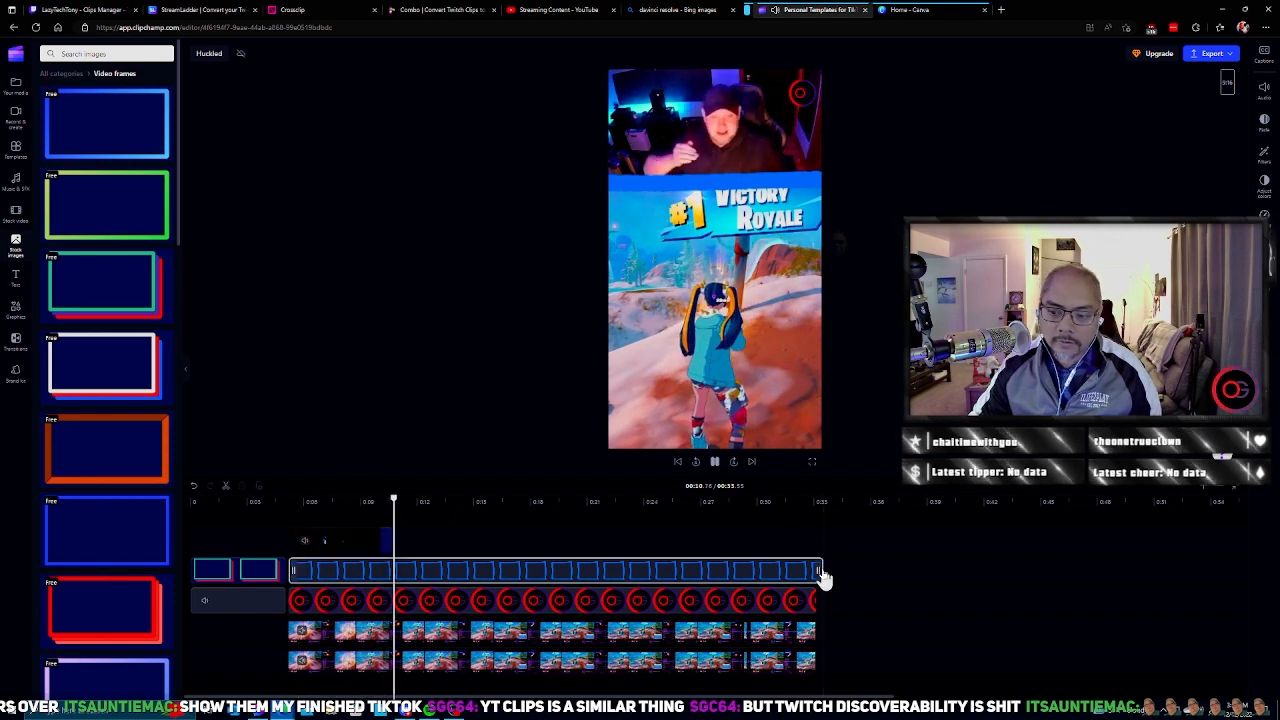
{"action": "left_click_drag", "start_coordinate": [816, 569], "coordinate": [809, 569]}
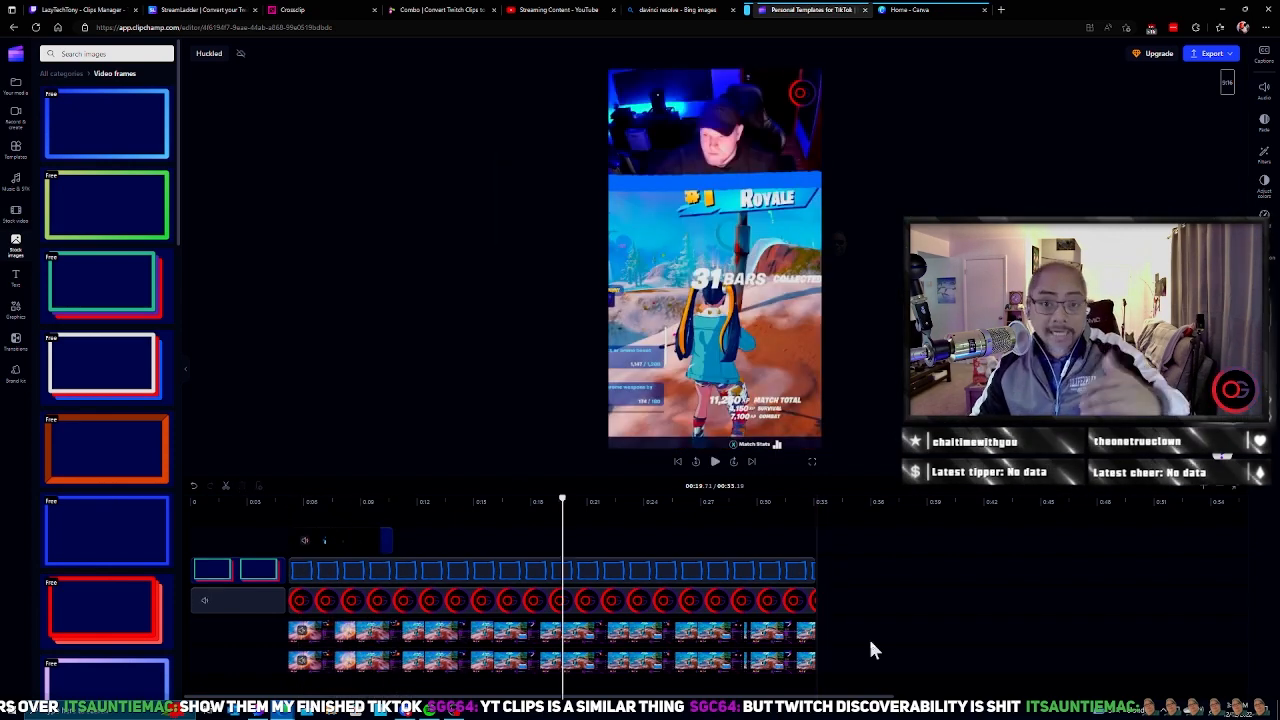
{"action": "left_click", "coordinate": [660, 9]}
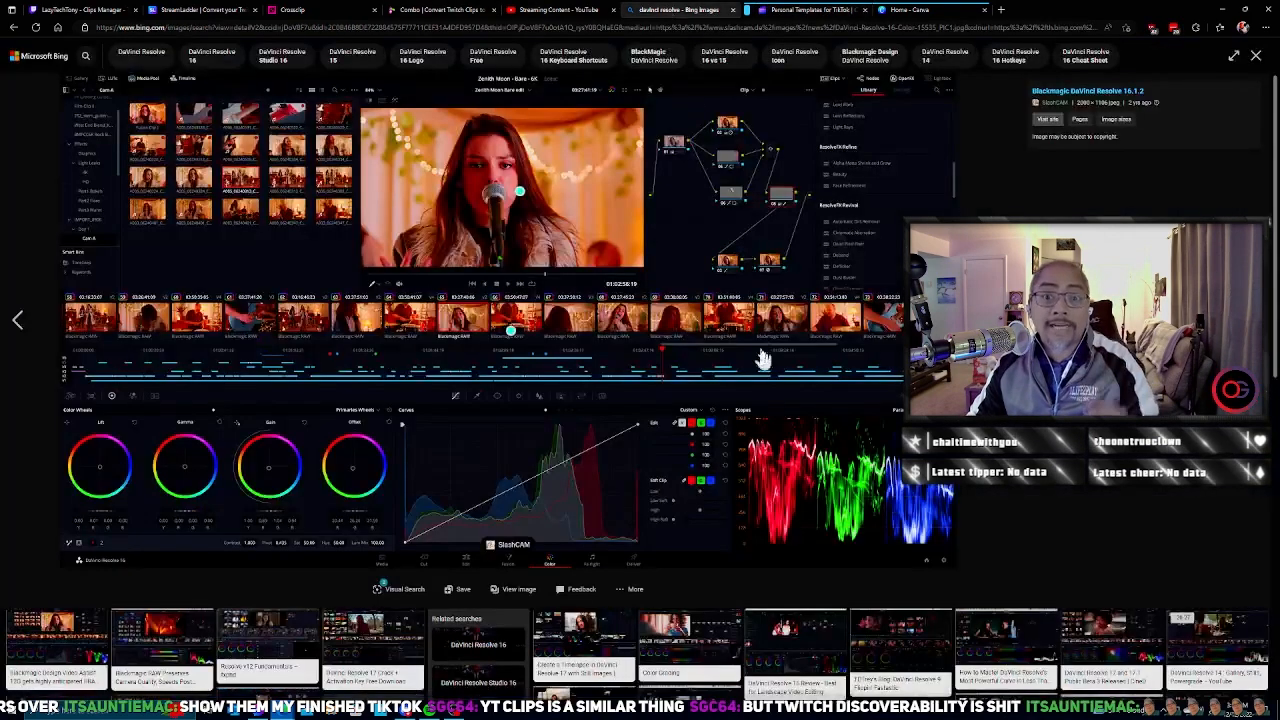
{"action": "left_click", "coordinate": [828, 9]}
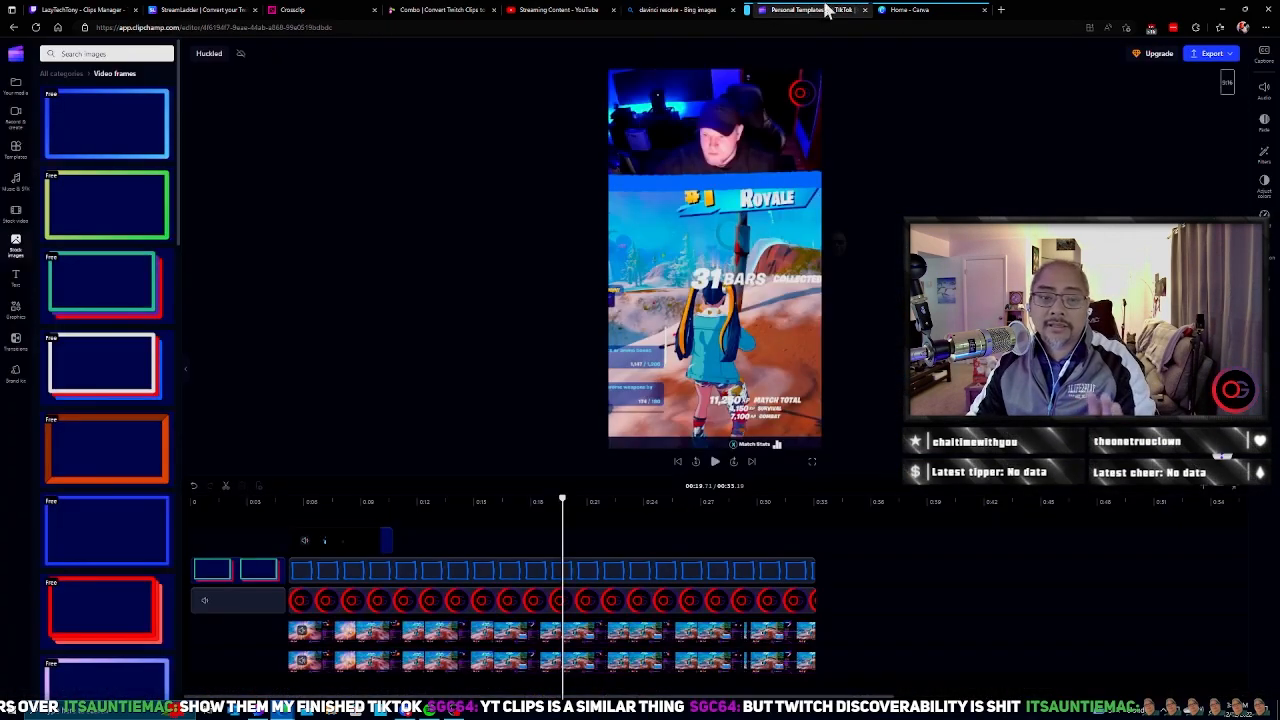
Step: Review the available export video qualities, continuing despite the visual gap, and close them without exporting
{"action": "left_click", "coordinate": [1207, 56]}
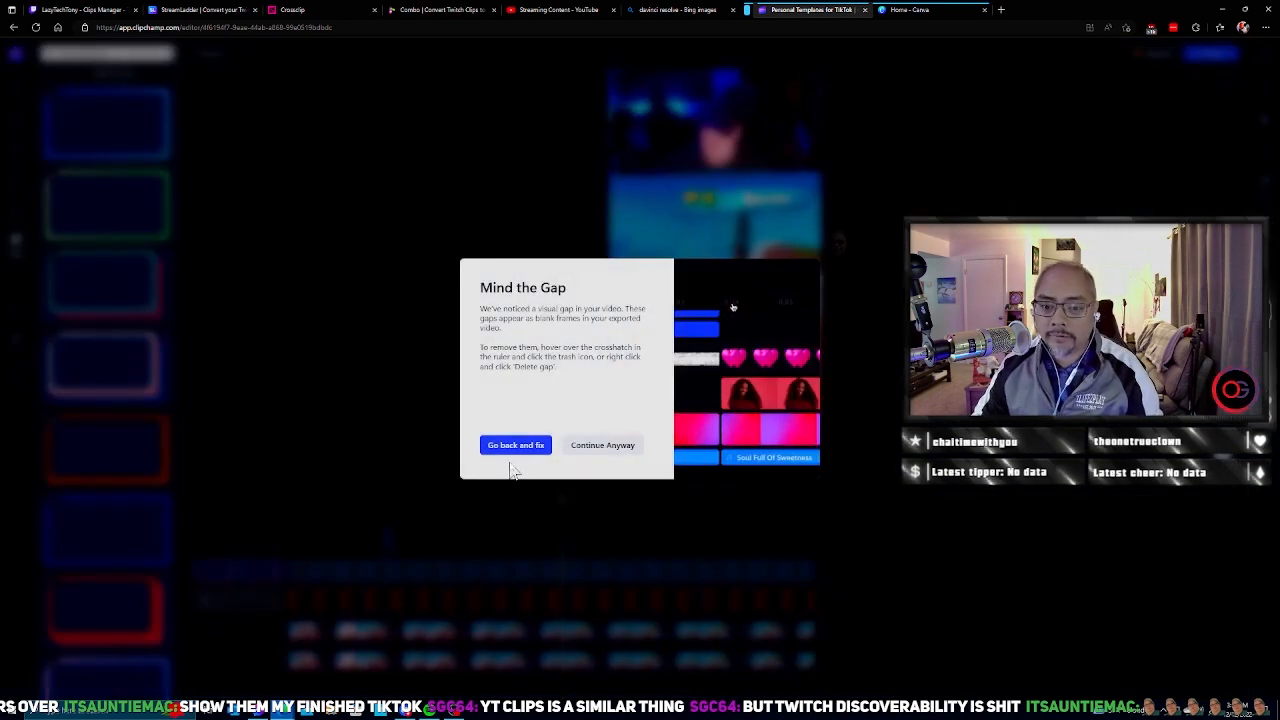
{"action": "left_click", "coordinate": [600, 447]}
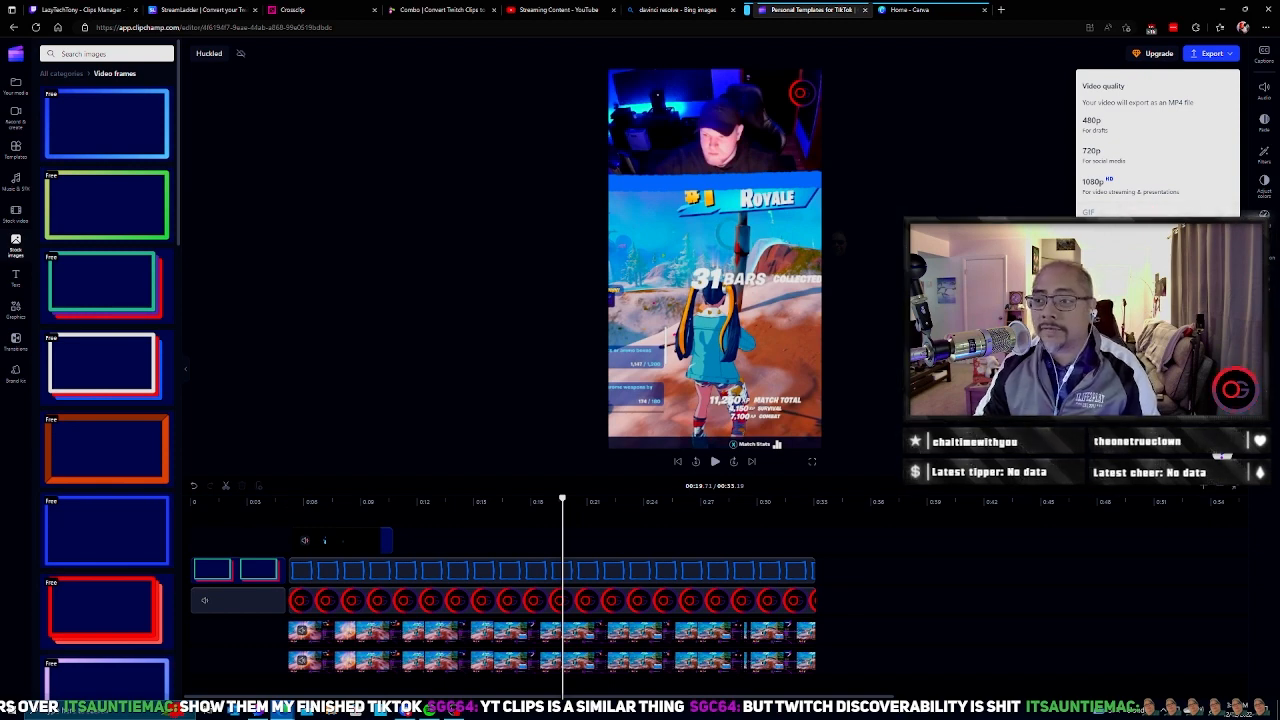
{"action": "key", "text": "Escape"}
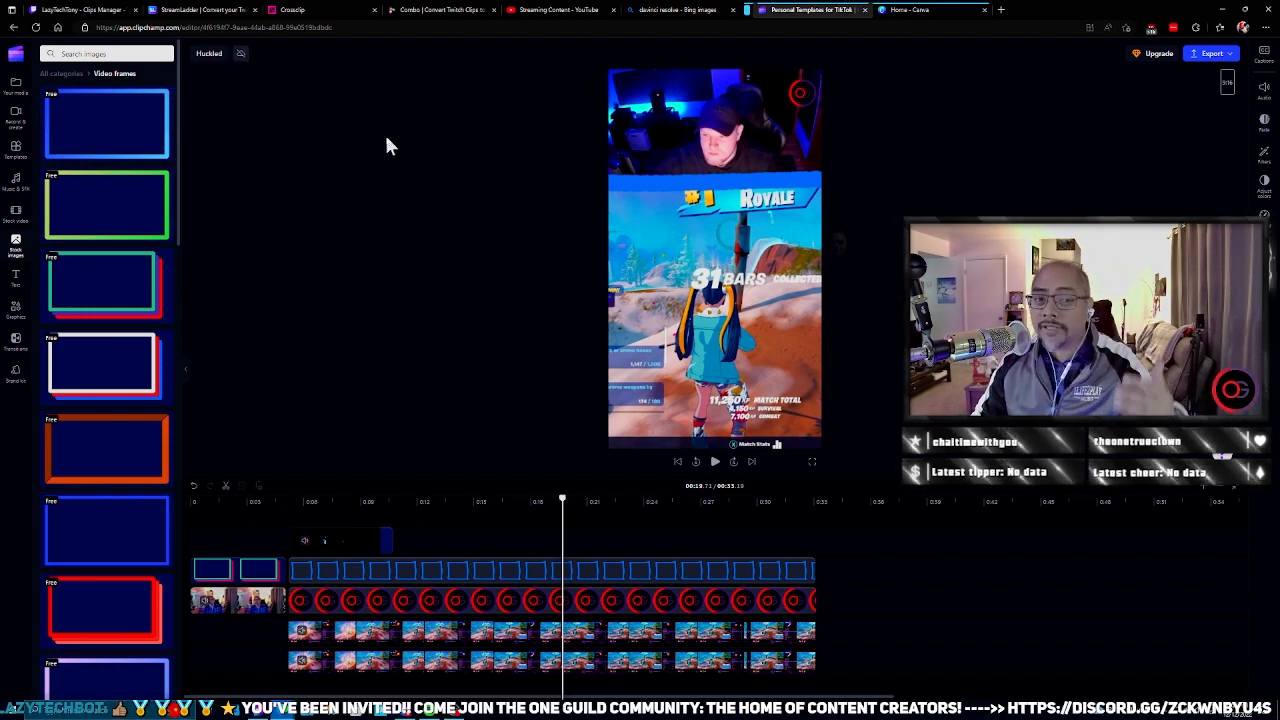
{"action": "left_click", "coordinate": [478, 579]}
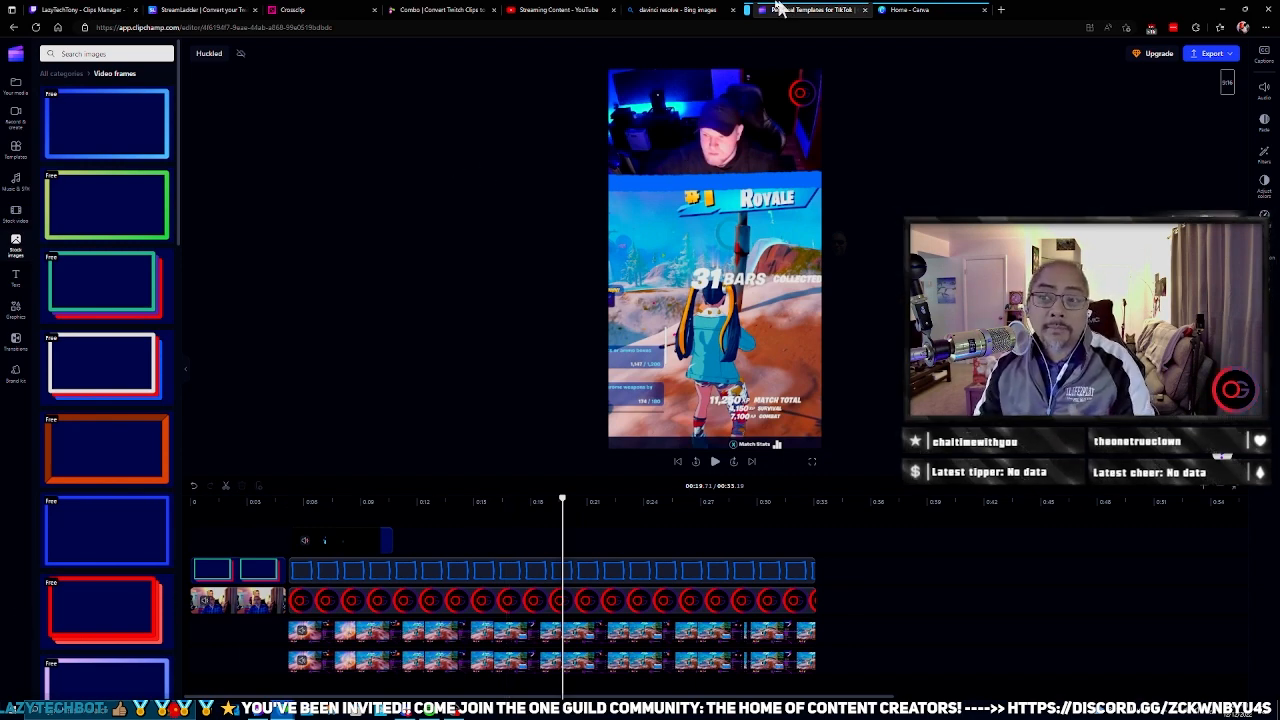
{"action": "left_click", "coordinate": [686, 9]}
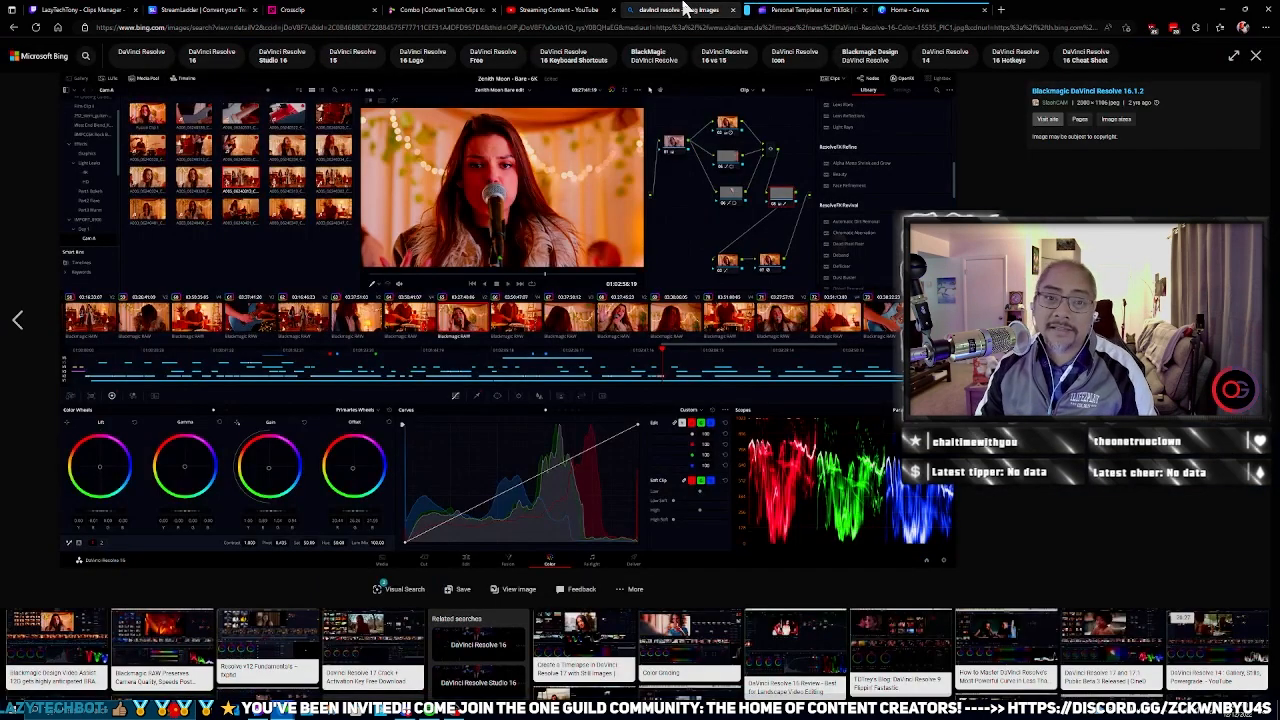
{"action": "left_click", "coordinate": [787, 9]}
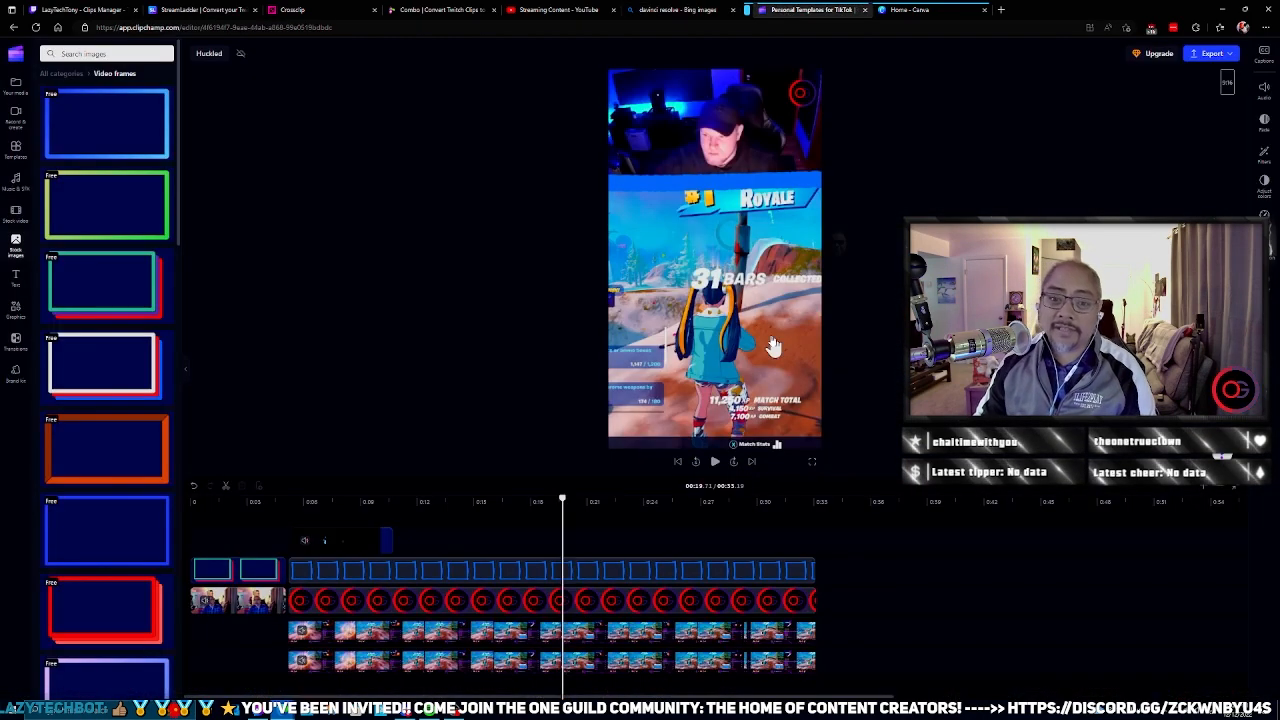
{"action": "left_click", "coordinate": [17, 57]}
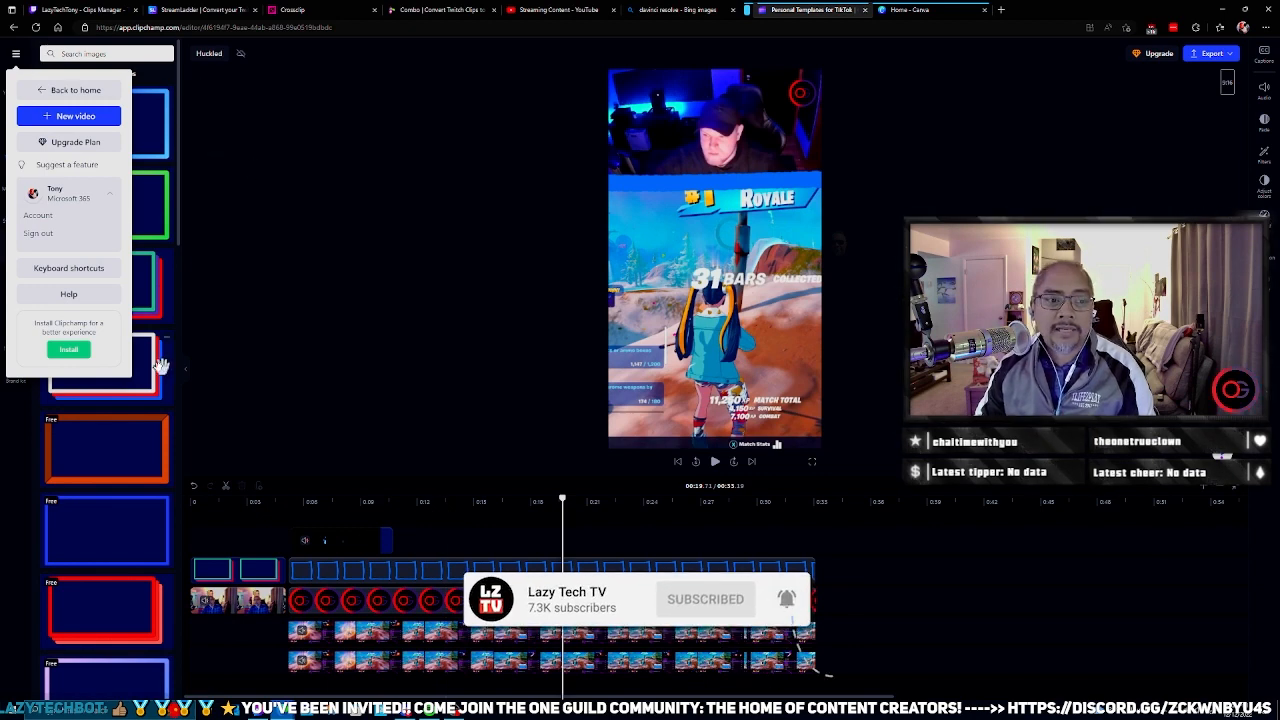
{"action": "left_click", "coordinate": [302, 280]}
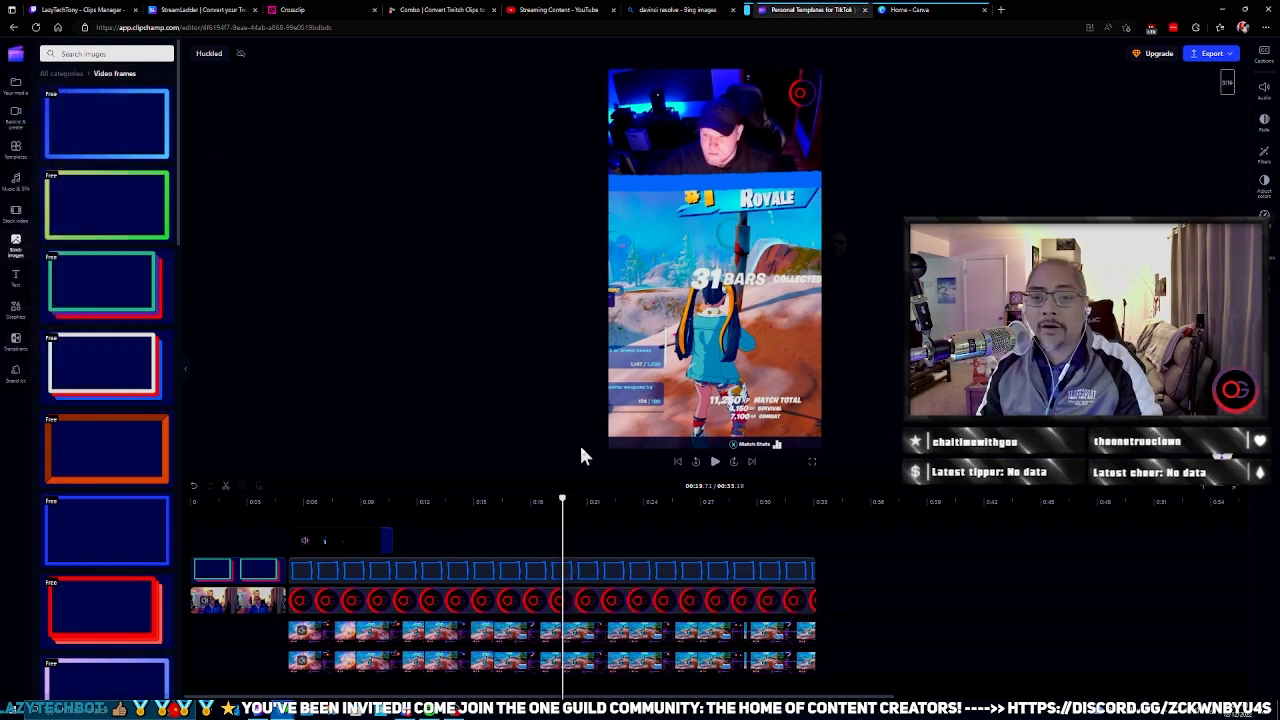